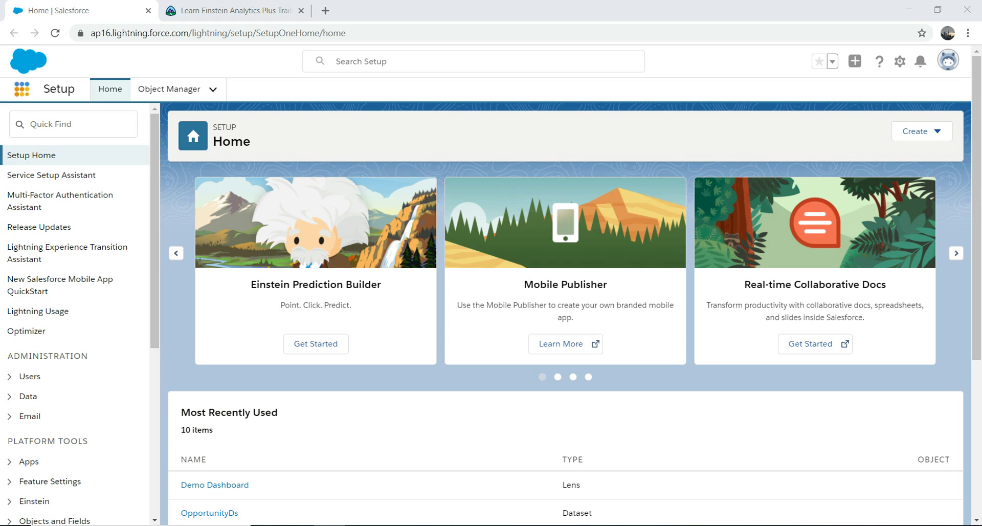
Switch to the Sales app and open its Analytics page
click(21, 88)
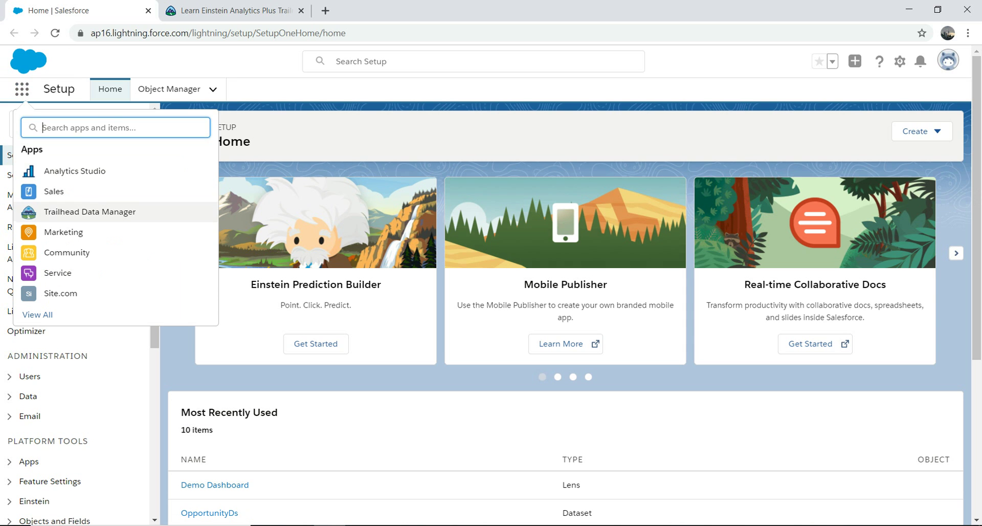
click(54, 191)
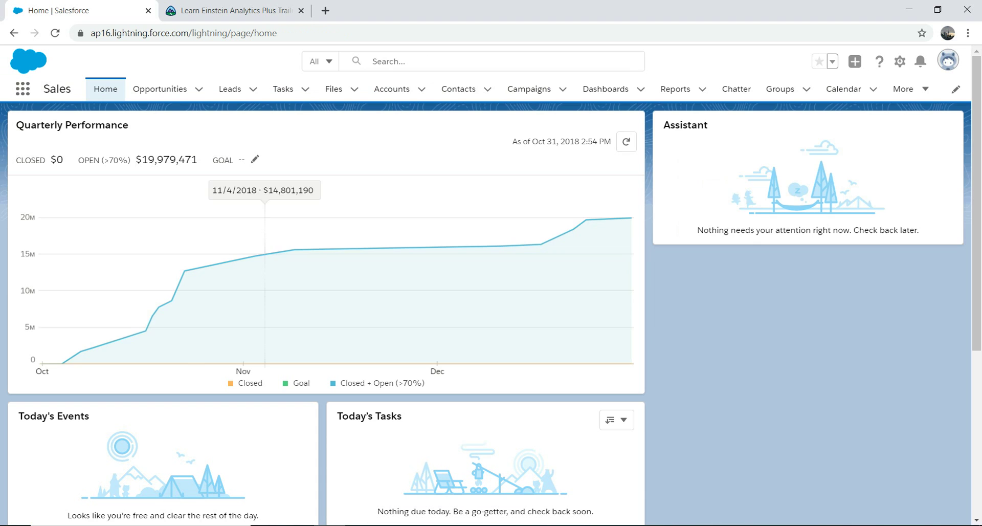
click(905, 89)
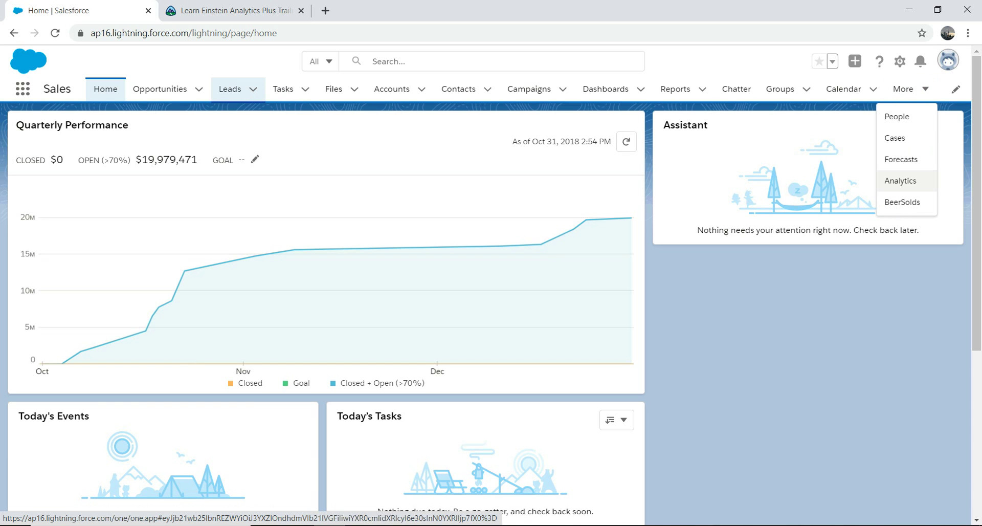
click(901, 181)
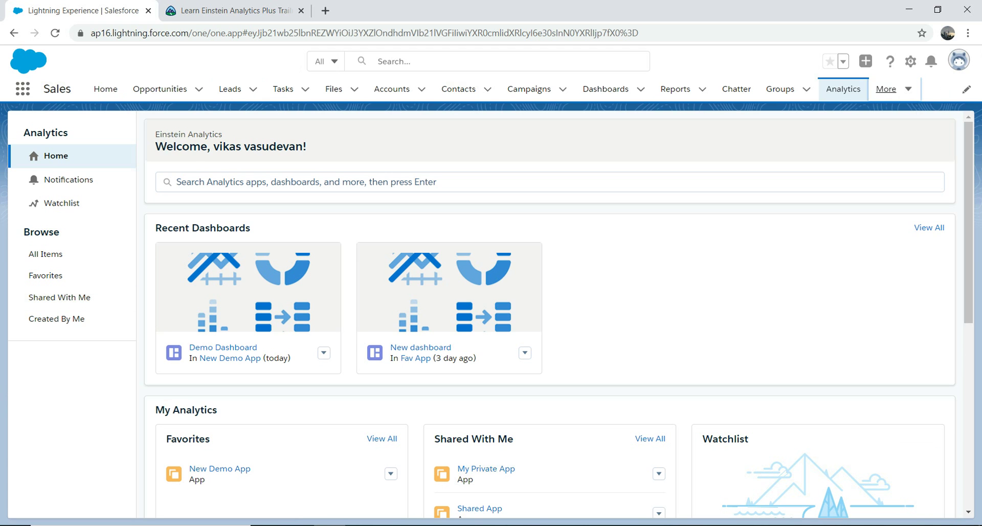
View all Analytics items as tiles and return to the Analytics home page
click(46, 254)
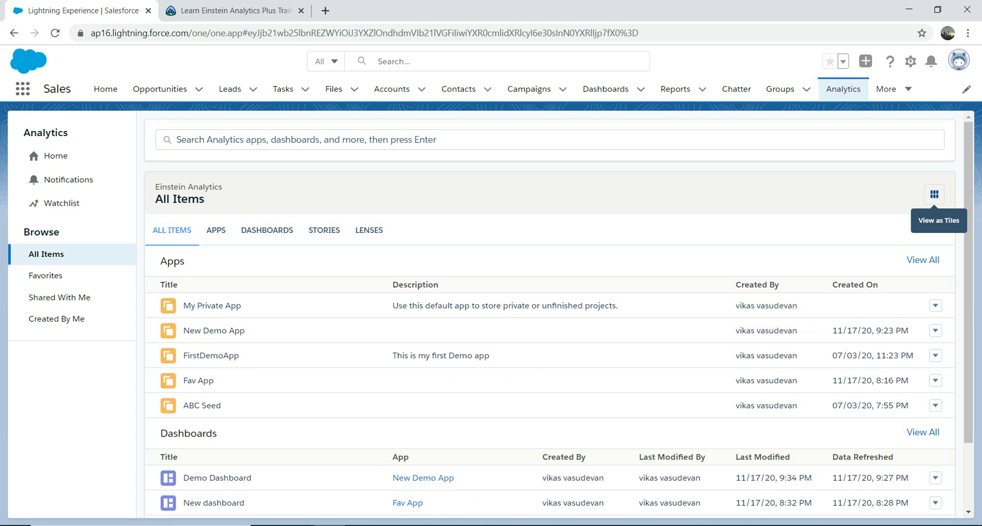
click(934, 194)
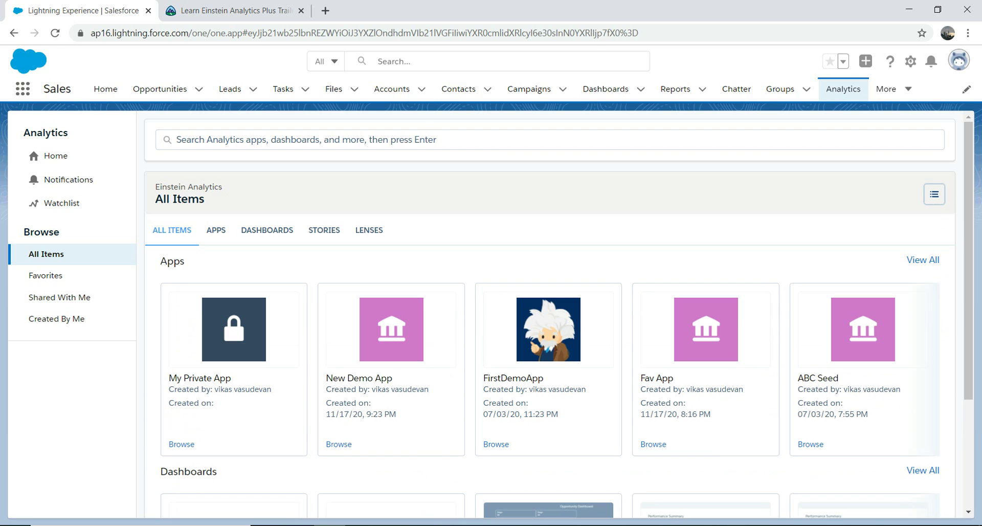
click(57, 156)
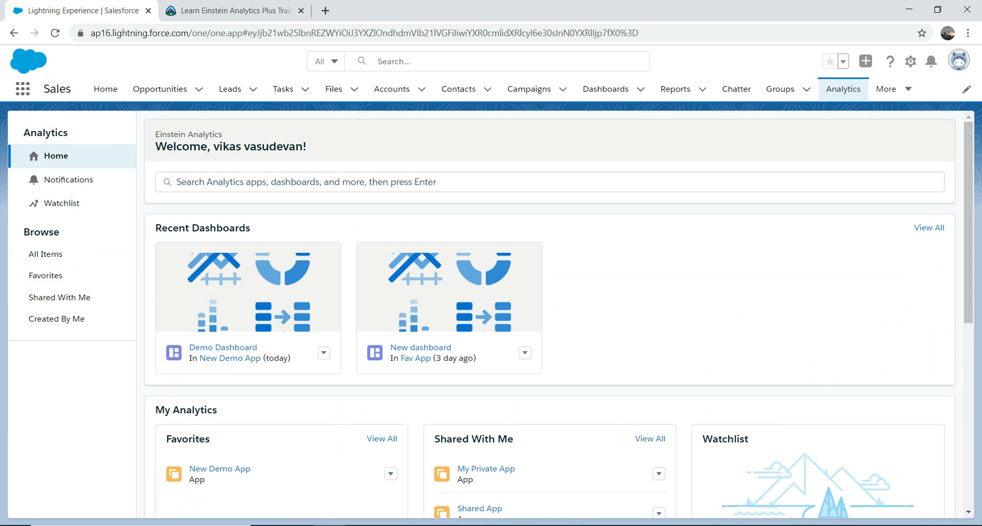
Look through the Analytics home page sections, browse the favorite New Demo App and return to the home page
scroll(550, 312, down, 6)
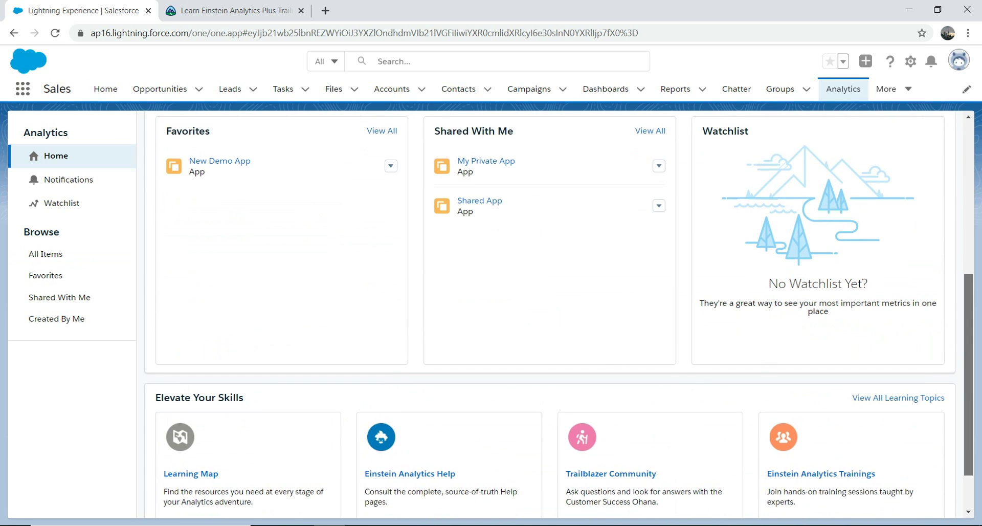
scroll(559, 312, down, 1)
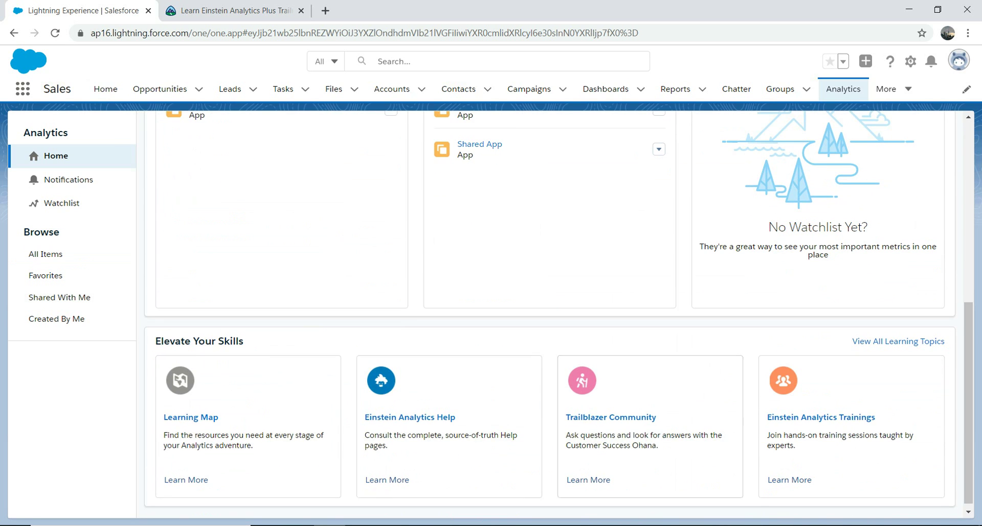
scroll(559, 313, up, 5)
scroll(559, 313, up, 1)
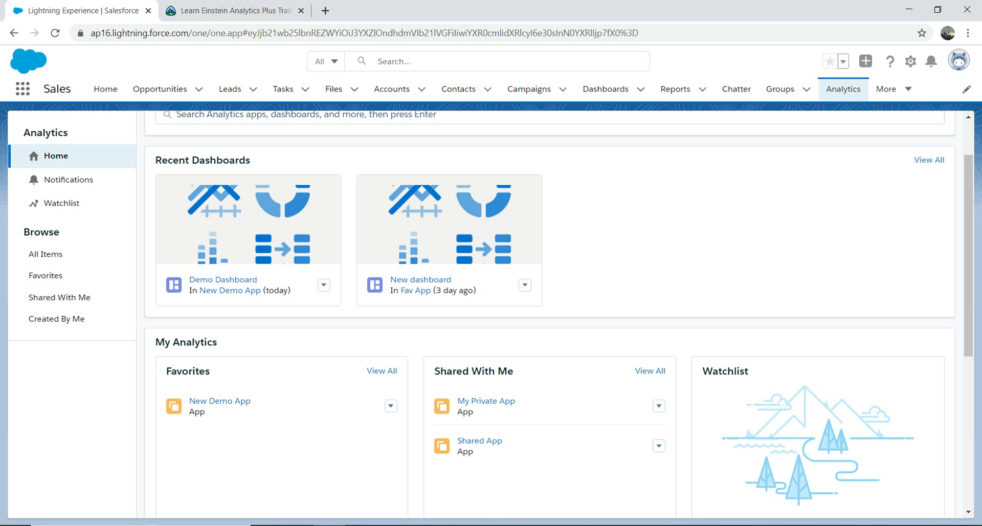
click(391, 406)
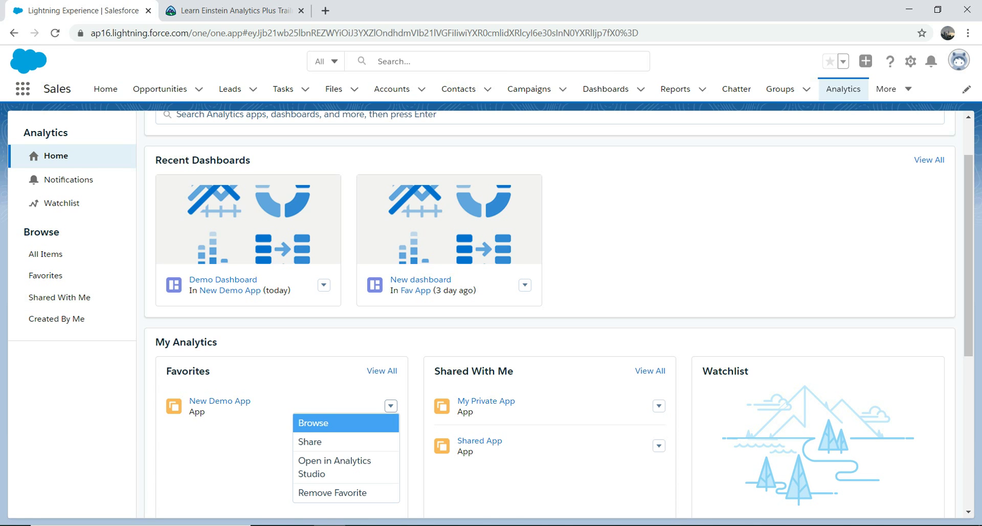
key(Return)
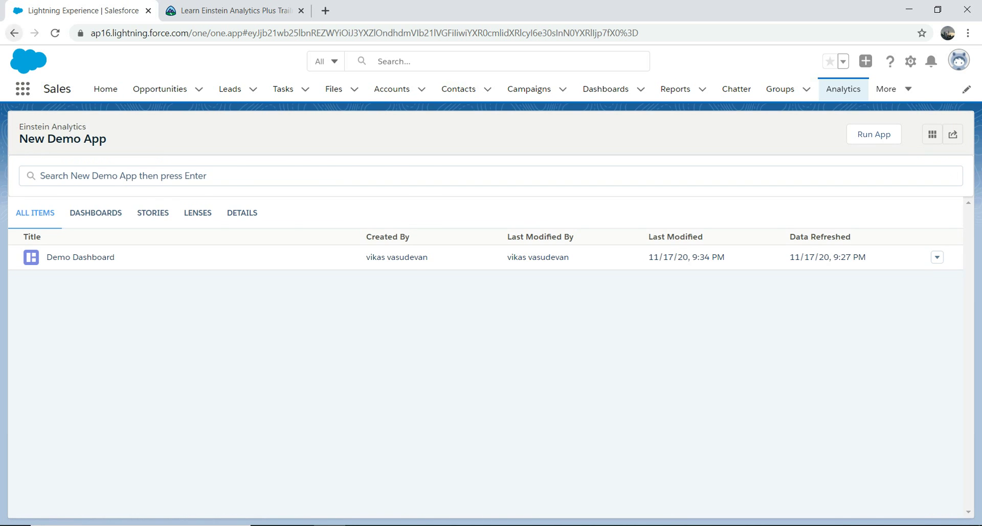
key(alt+Left)
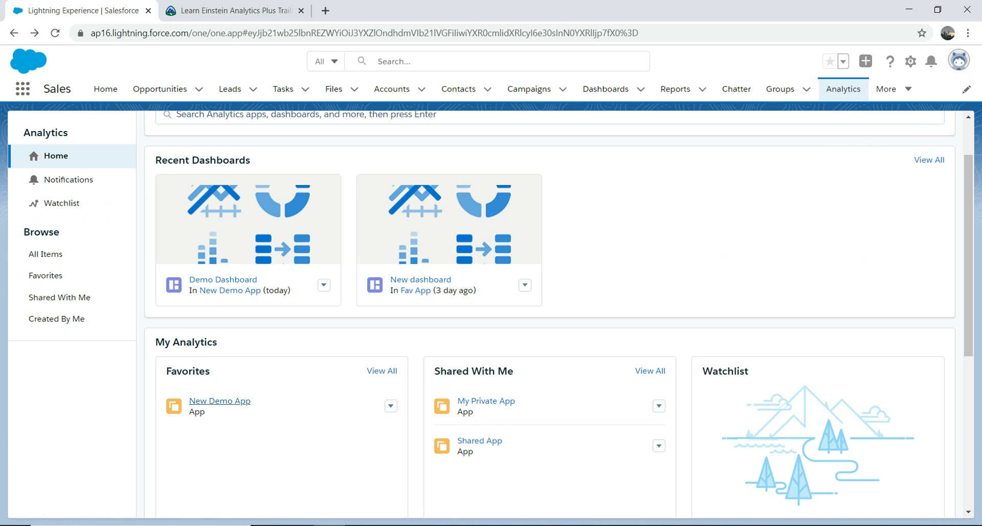
Open Demo Dashboard from New Demo App and preview it in presentation mode before returning to the normal view
click(220, 401)
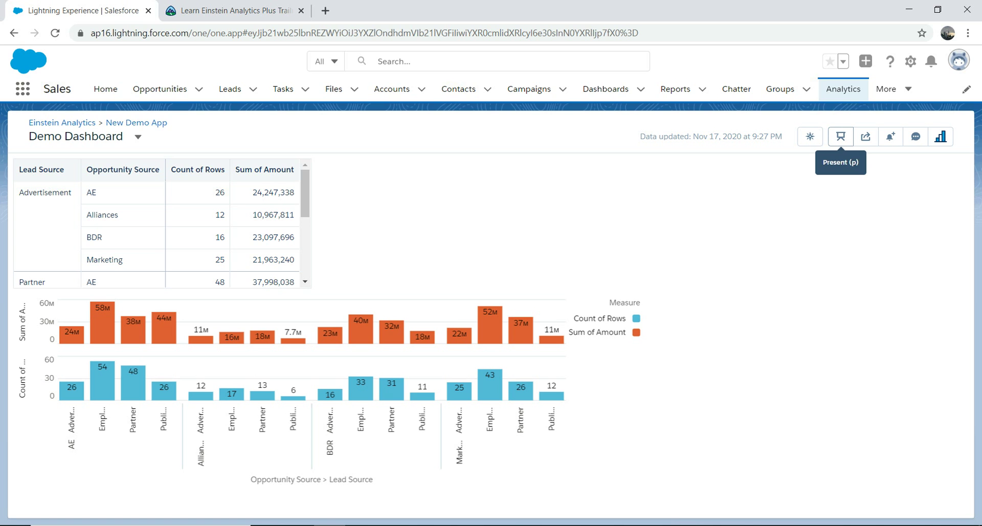
click(841, 136)
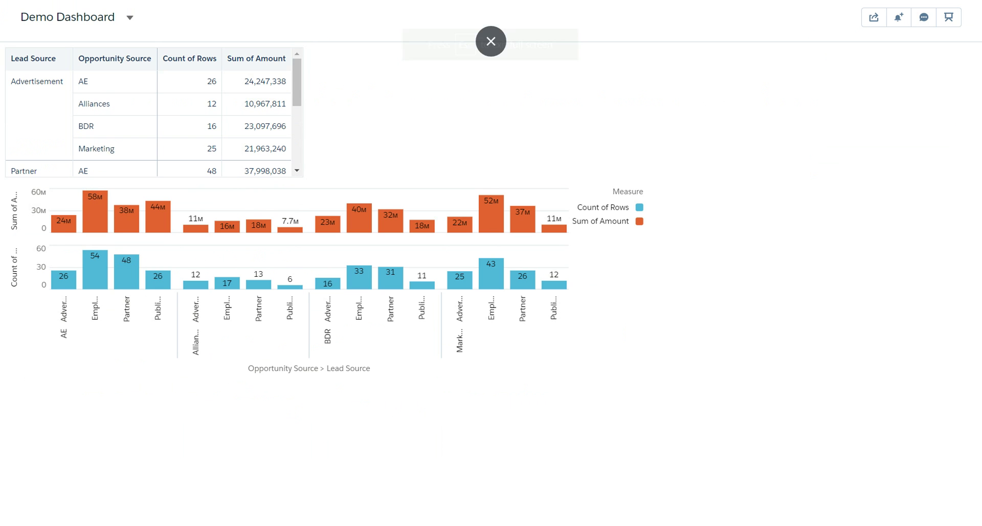
key(Escape)
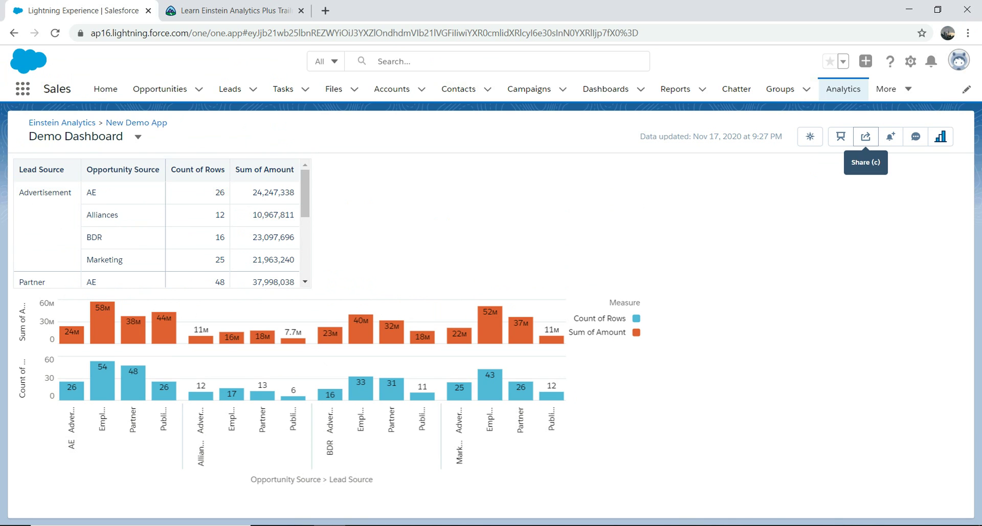
Share Demo Dashboard by posting it to a colleague's user feed without a comment, and close the sharing dialog
click(866, 136)
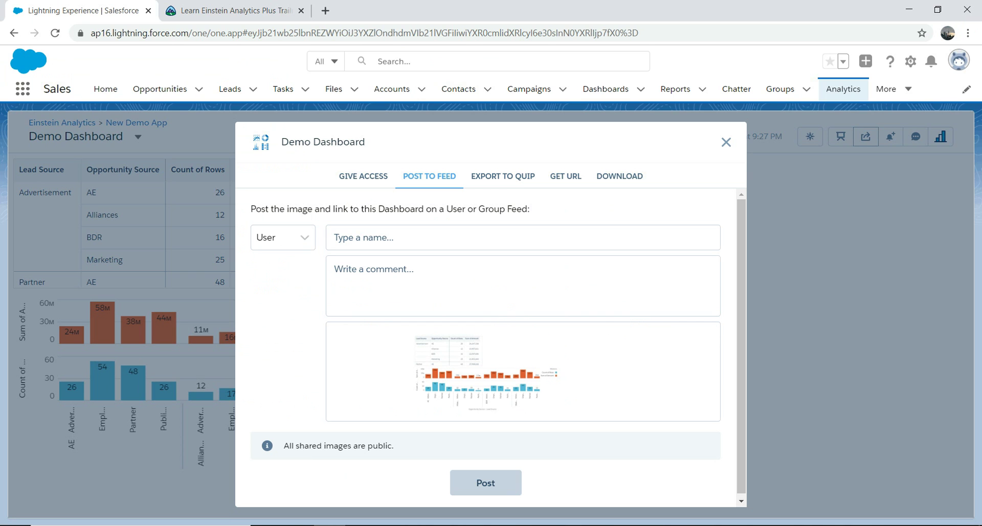
click(364, 237)
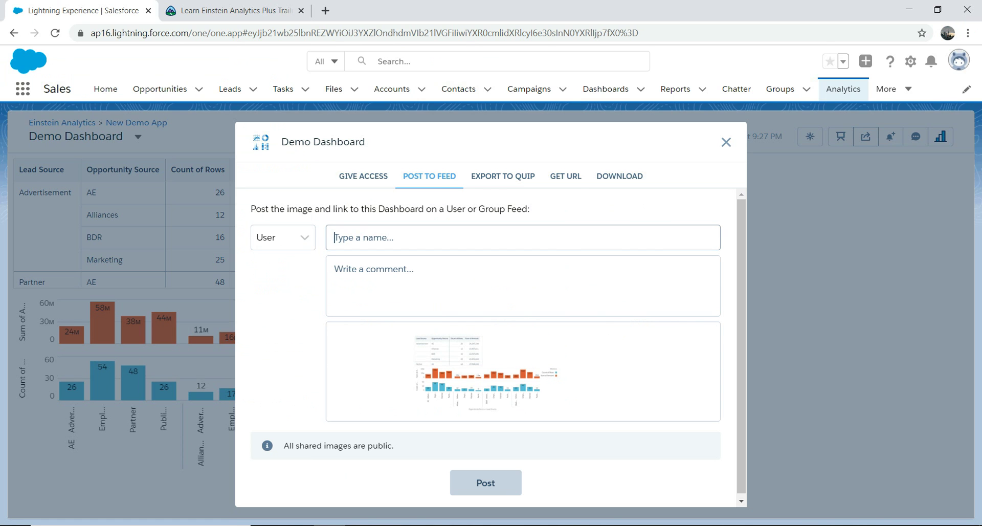
text(jul)
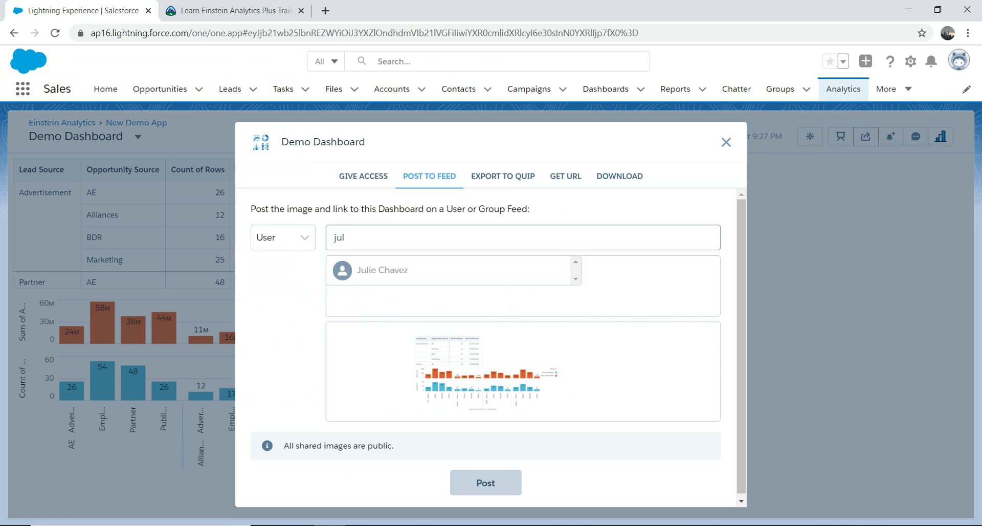
key(Down)
key(Return)
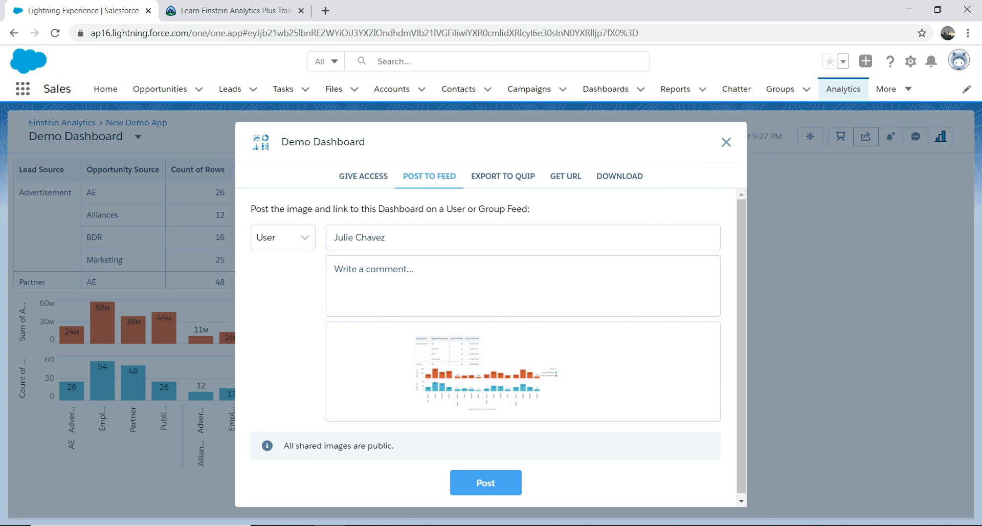
click(486, 483)
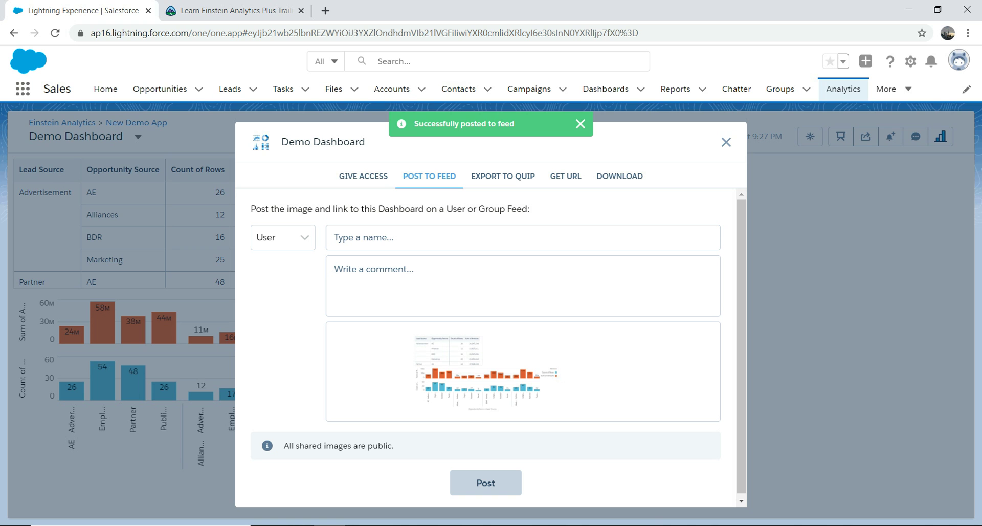
key(Escape)
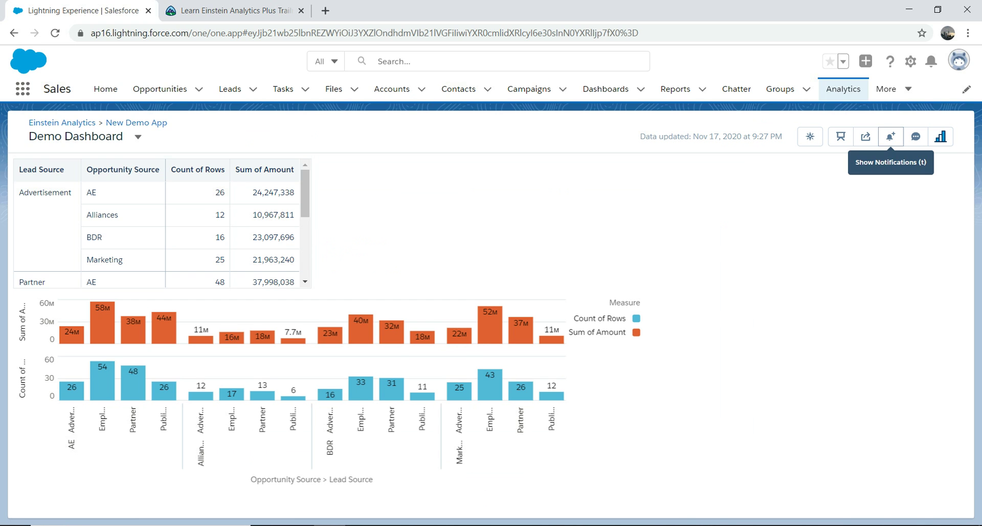
Review the dashboard's notifications and its open annotations, and hide the annotations again
click(891, 136)
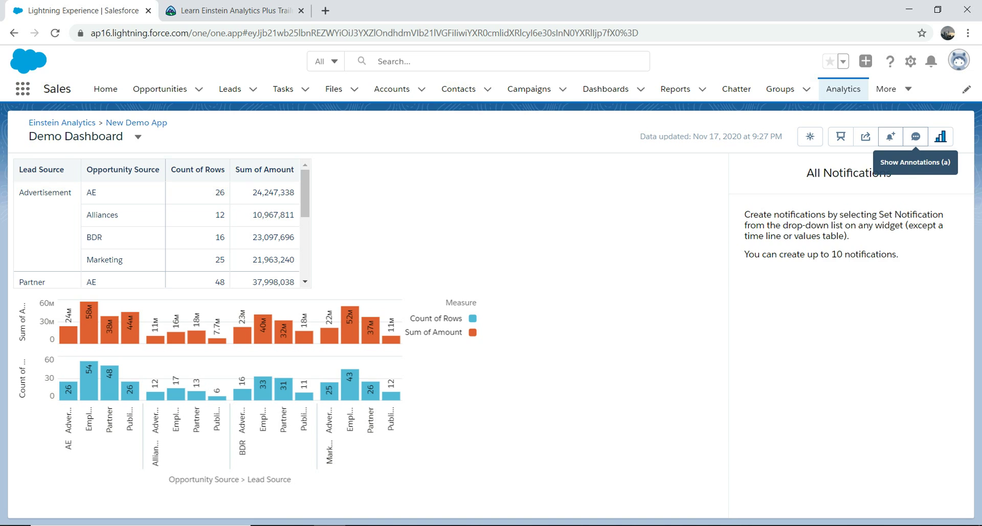
key(a)
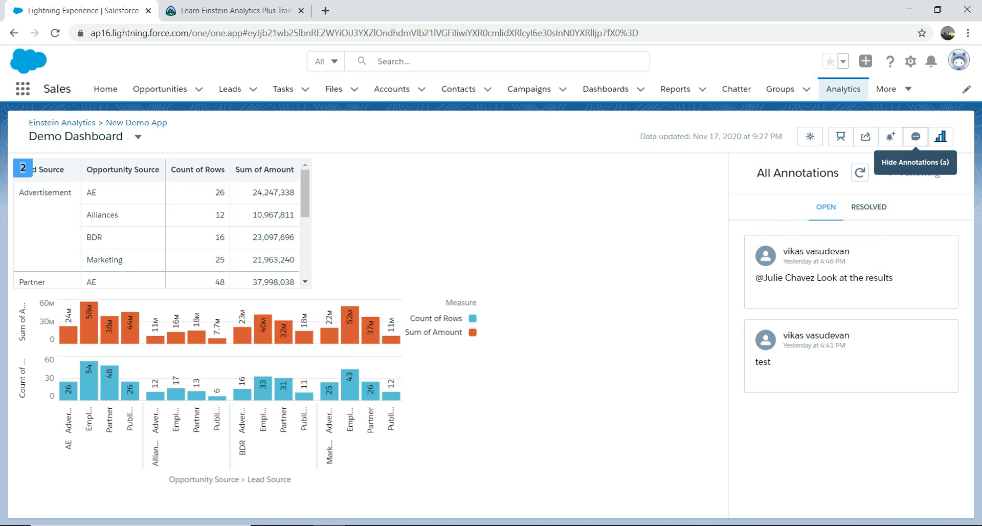
key(a)
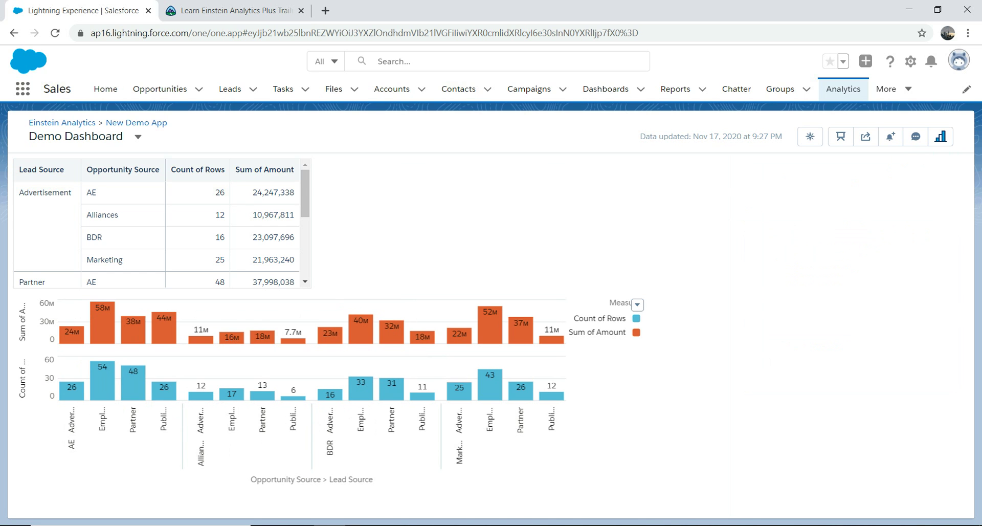
Annotate the bar chart, mentioning the colleague with "What you think about this result", attach the current screenshot and share it
click(638, 304)
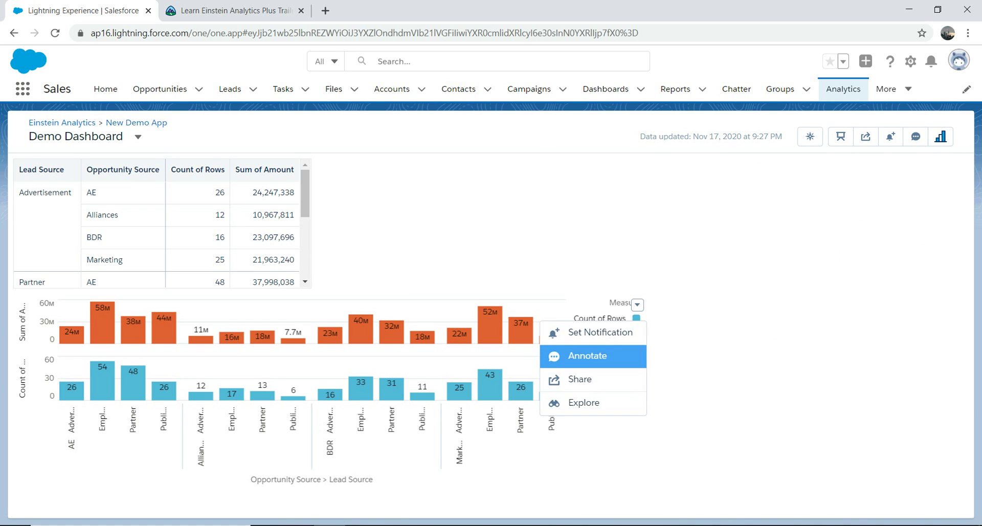
click(586, 353)
click(768, 302)
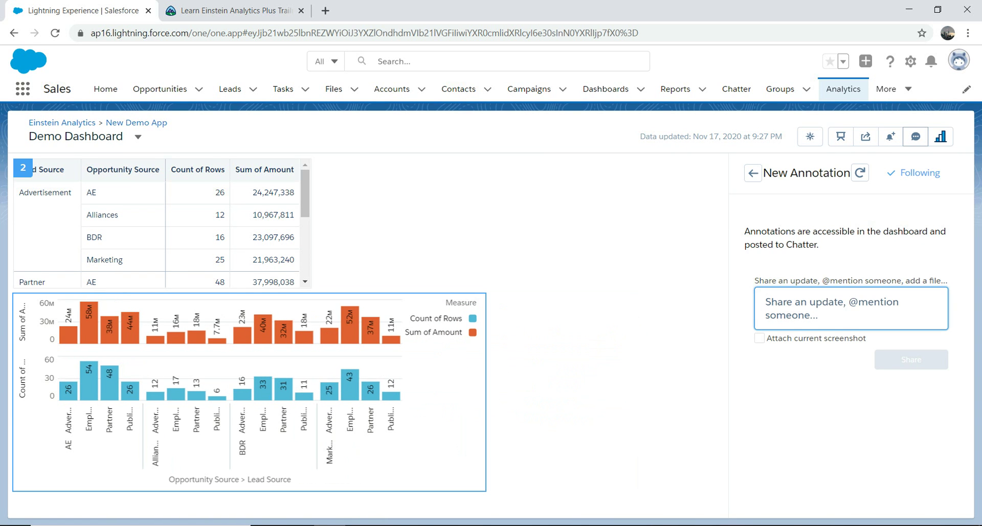
text(@Jul)
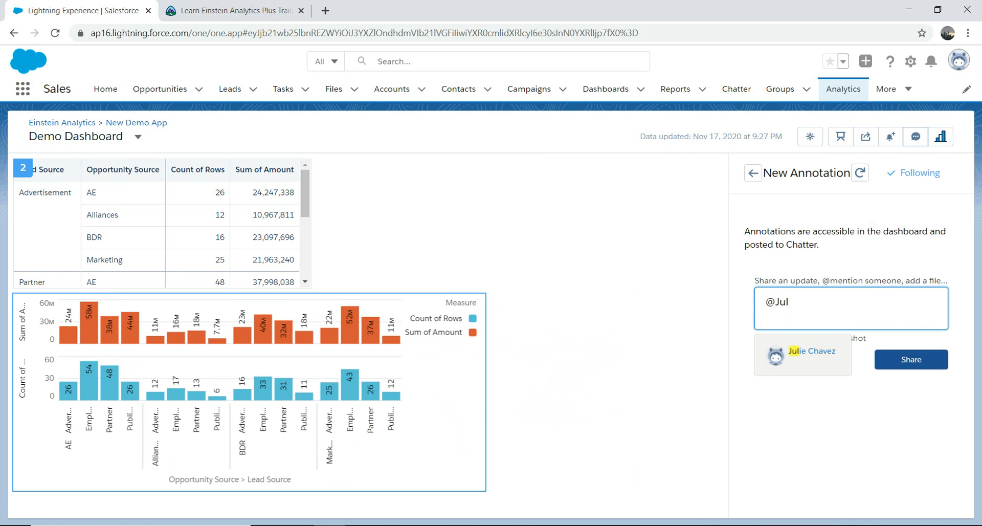
click(812, 351)
text(What you thi)
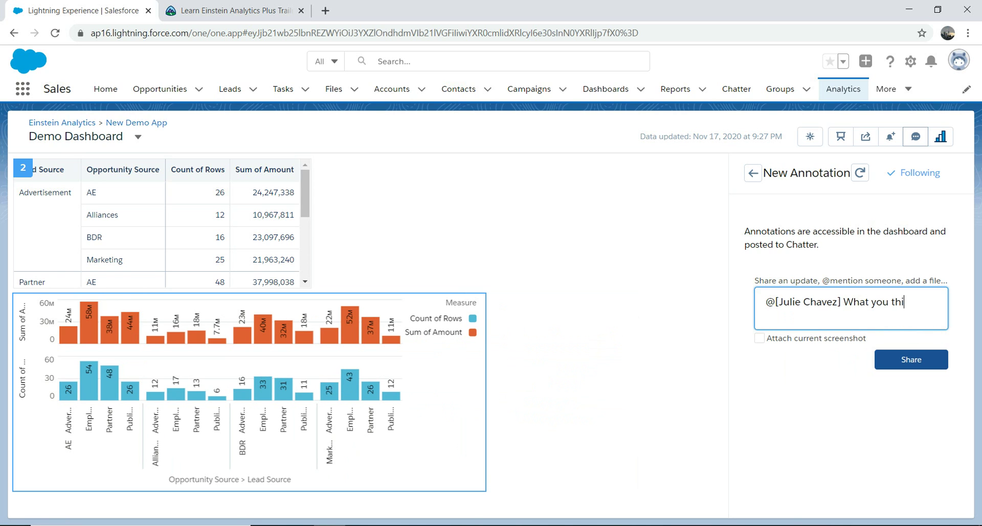
text(nk about this reult)
key(Tab)
key(space)
click(832, 314)
text(s)
click(911, 359)
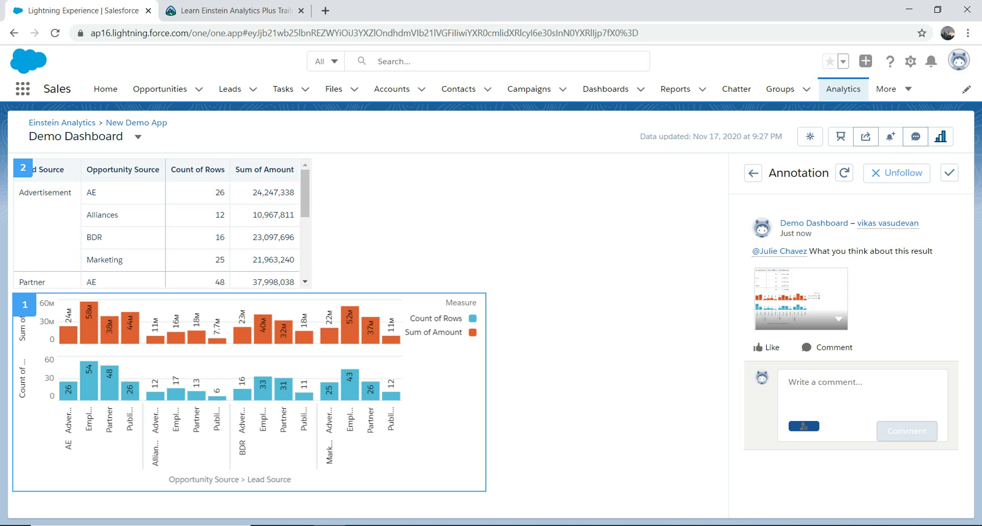
Open Demo Dashboard in Analytics Studio and check its save options without saving
click(940, 138)
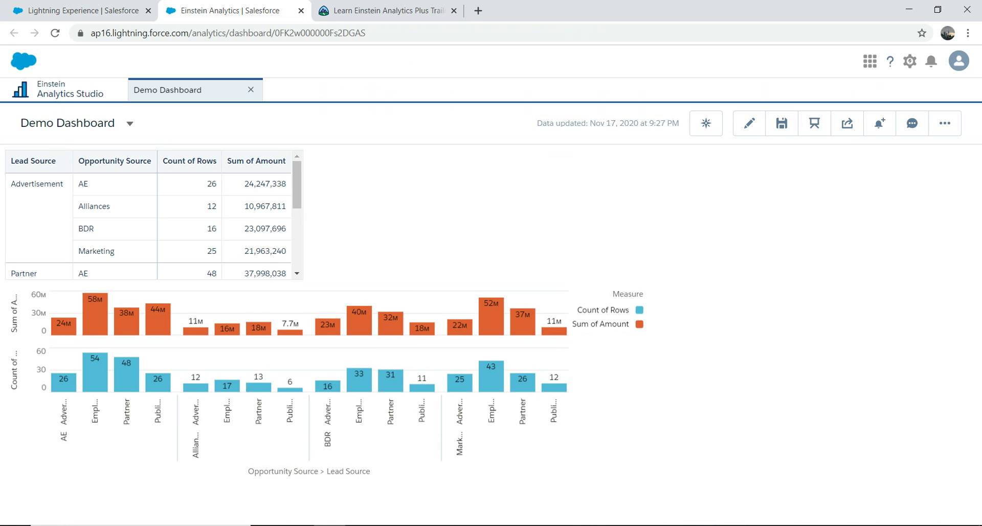
click(782, 123)
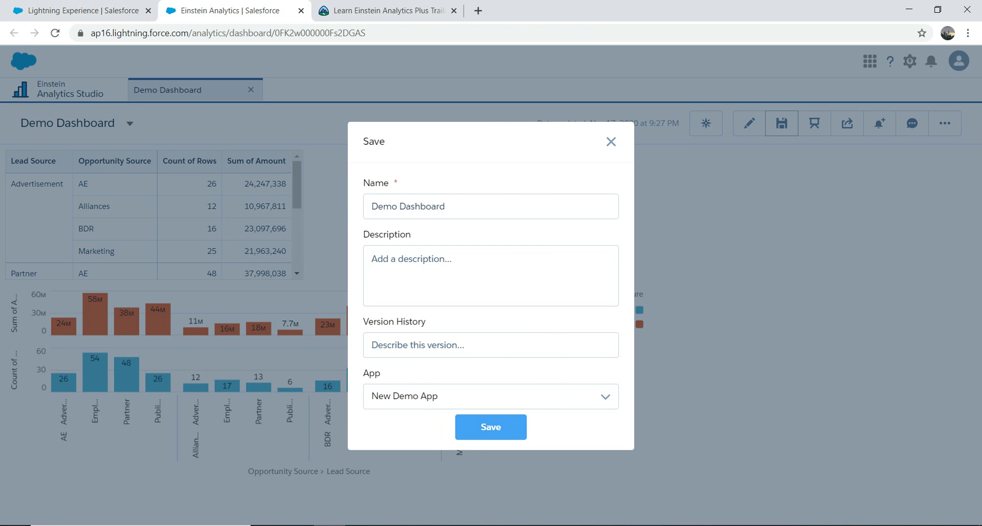
click(611, 141)
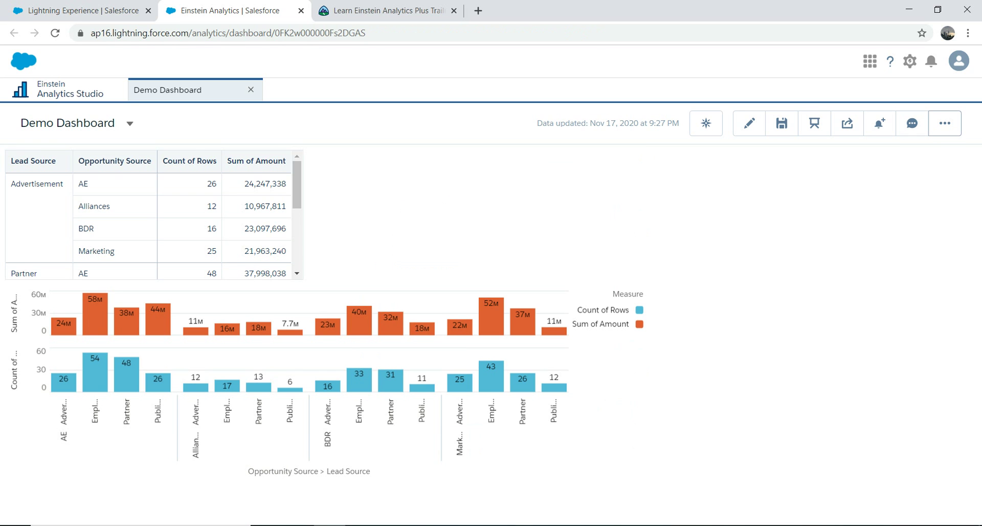
Open the Dashboard Inspector for Demo Dashboard to view its queries
click(945, 124)
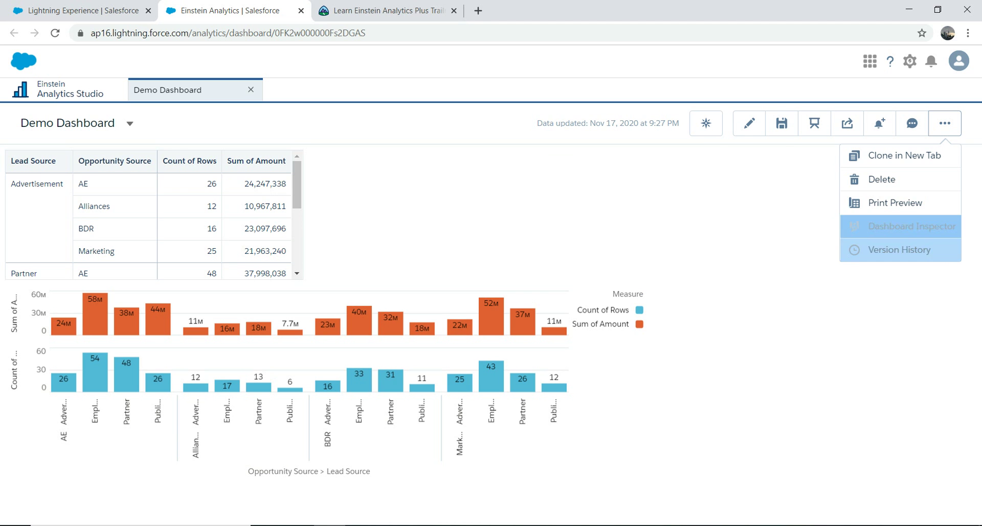
click(901, 226)
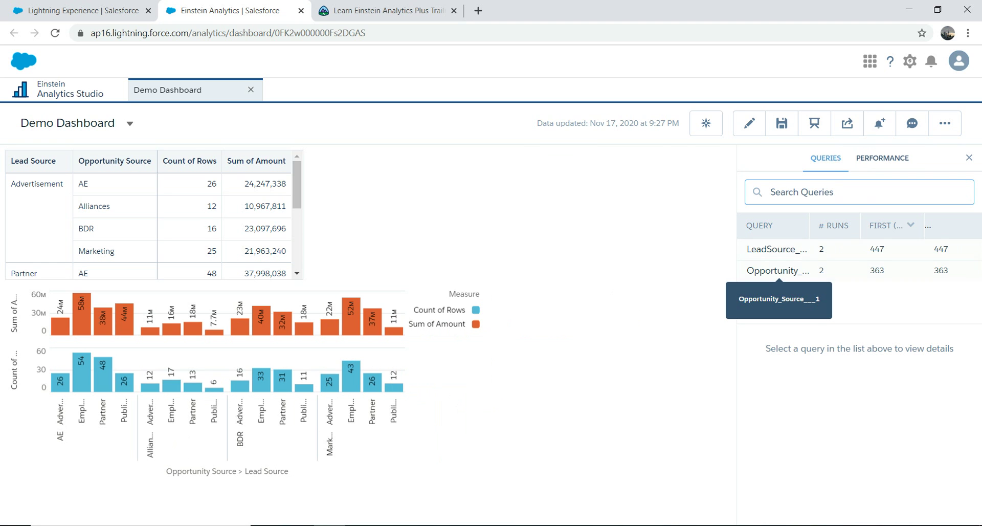
Inspect the final query, original query and results of the lead source table's query in the Dashboard Inspector
click(778, 249)
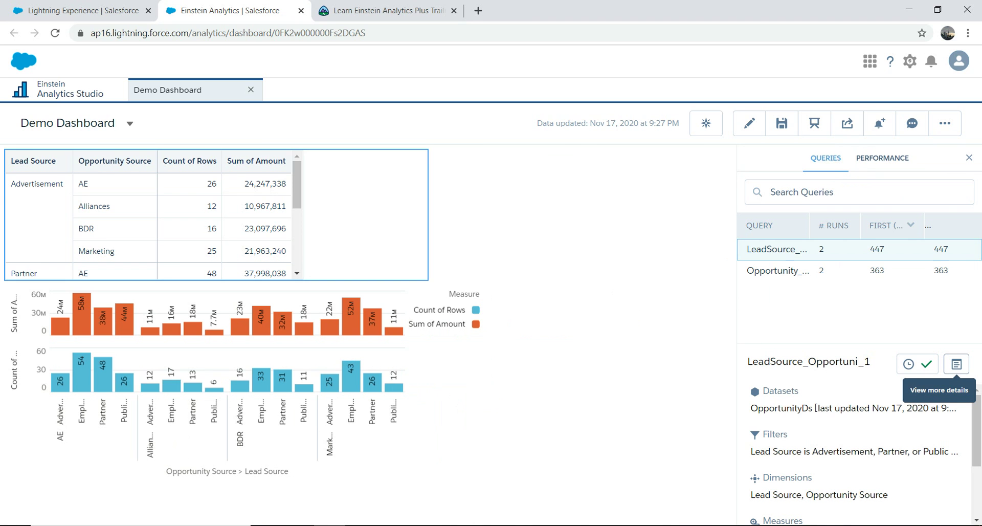
click(956, 364)
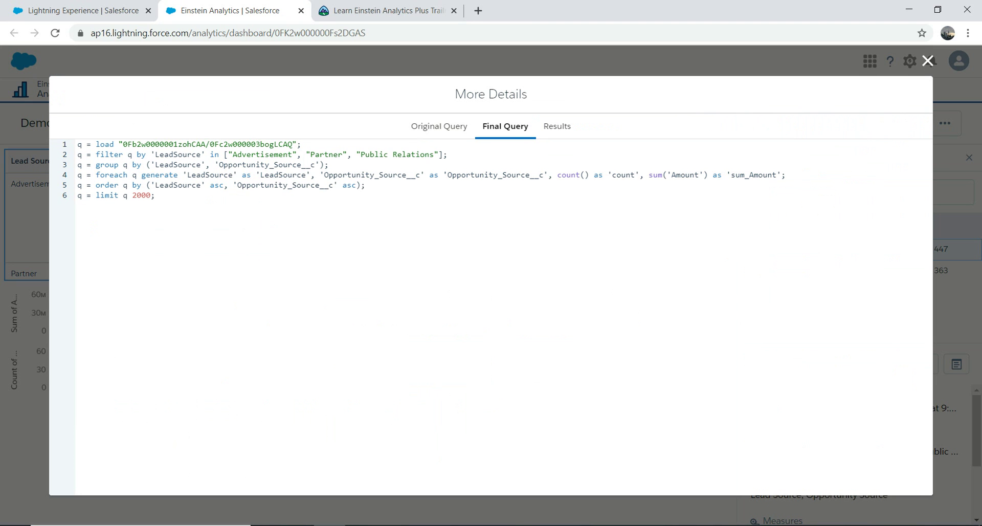
key(ctrl+a)
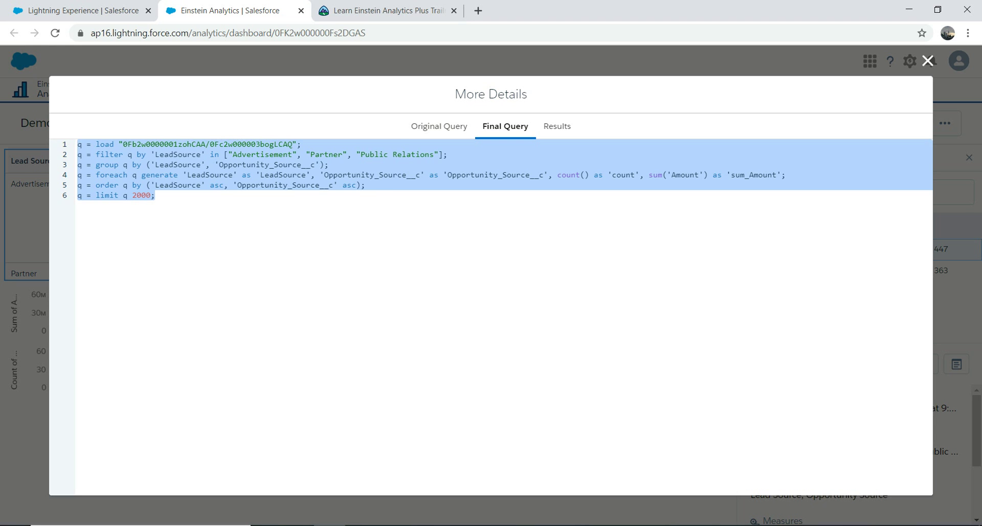
click(440, 126)
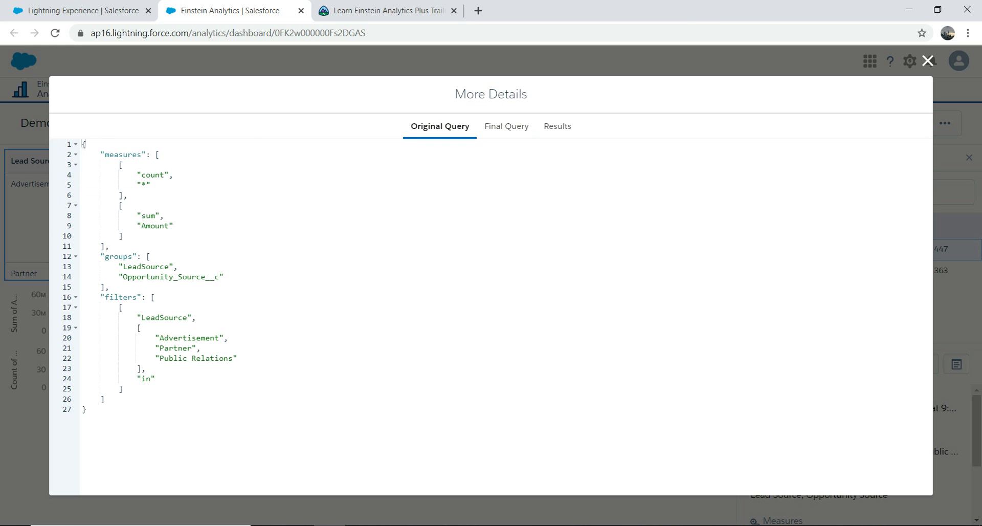
click(558, 126)
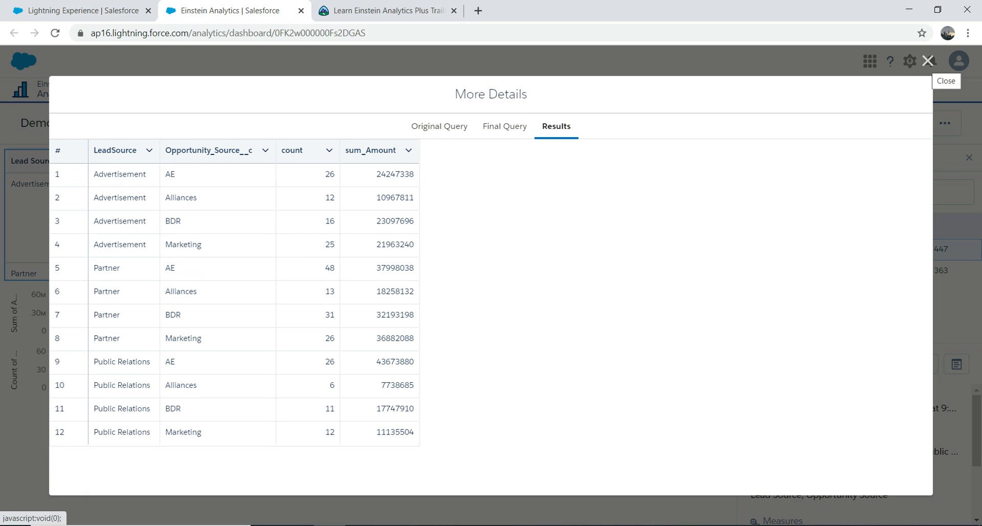
click(928, 60)
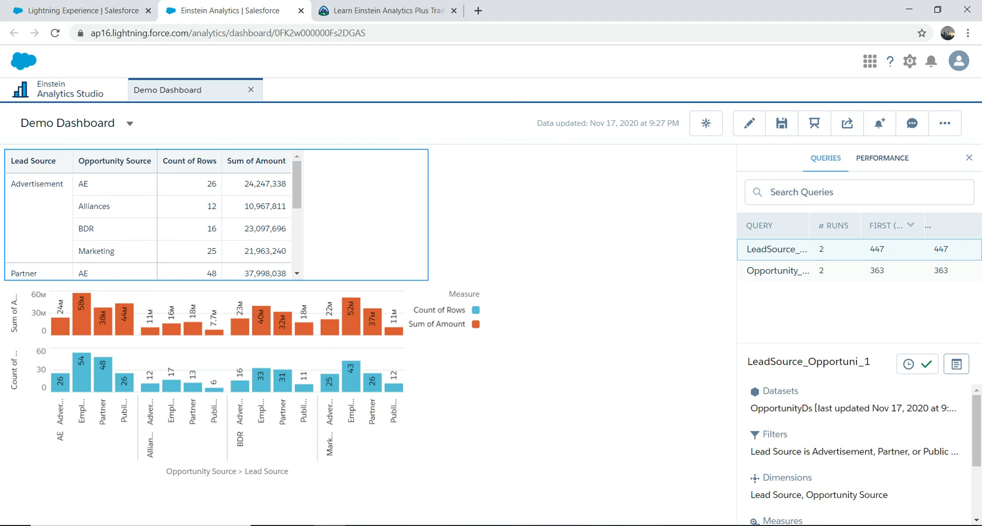
Inspect the final query behind the Opportunity Source bar chart and close its details
click(170, 366)
click(957, 364)
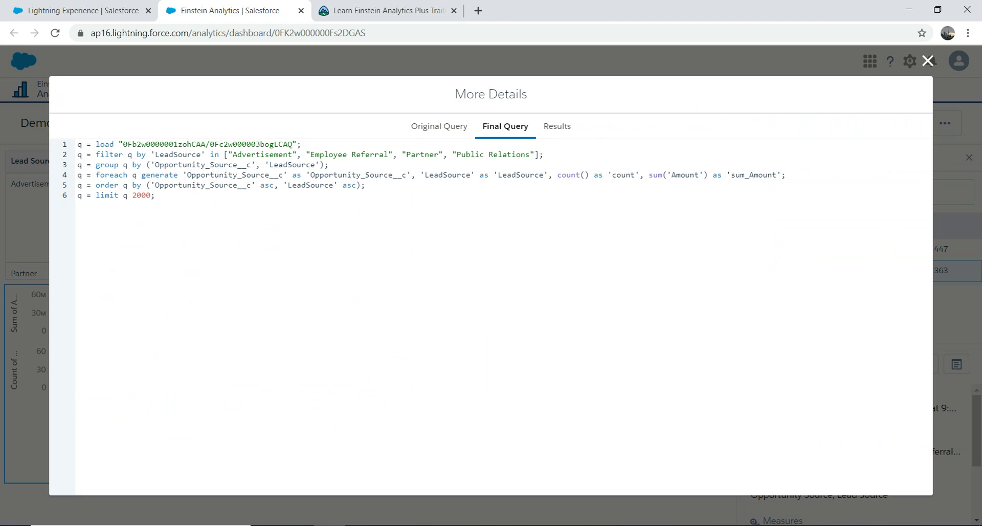
key(ctrl+a)
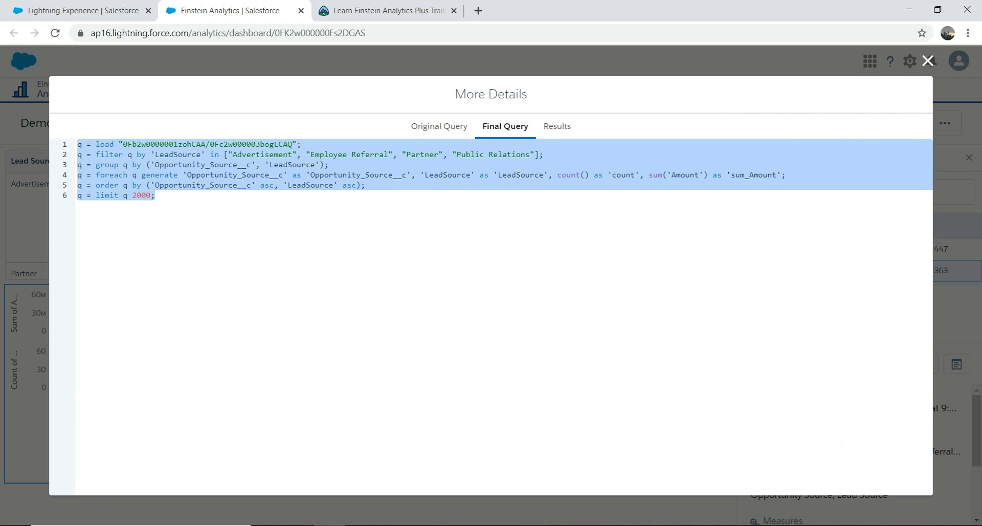
drag(152, 154, 330, 166)
click(330, 165)
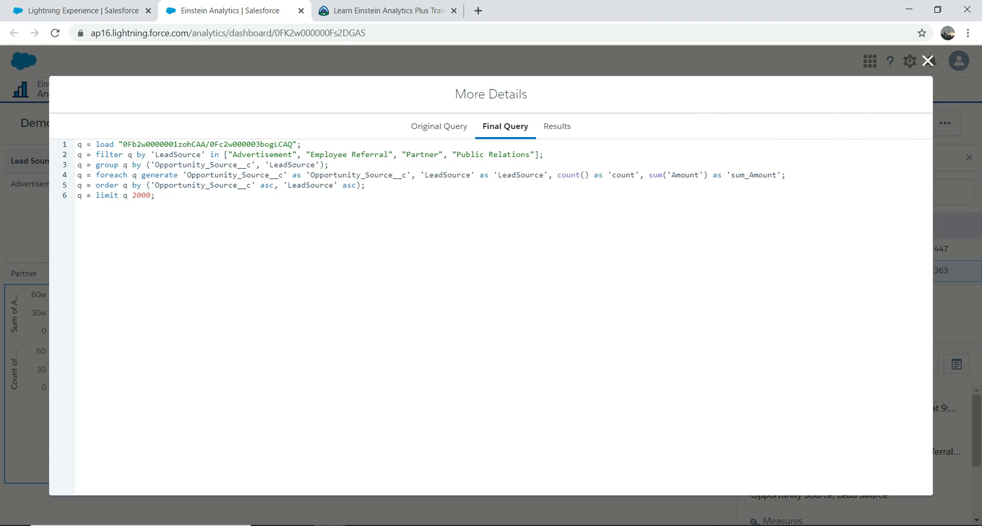
double_click(79, 145)
click(81, 146)
click(928, 61)
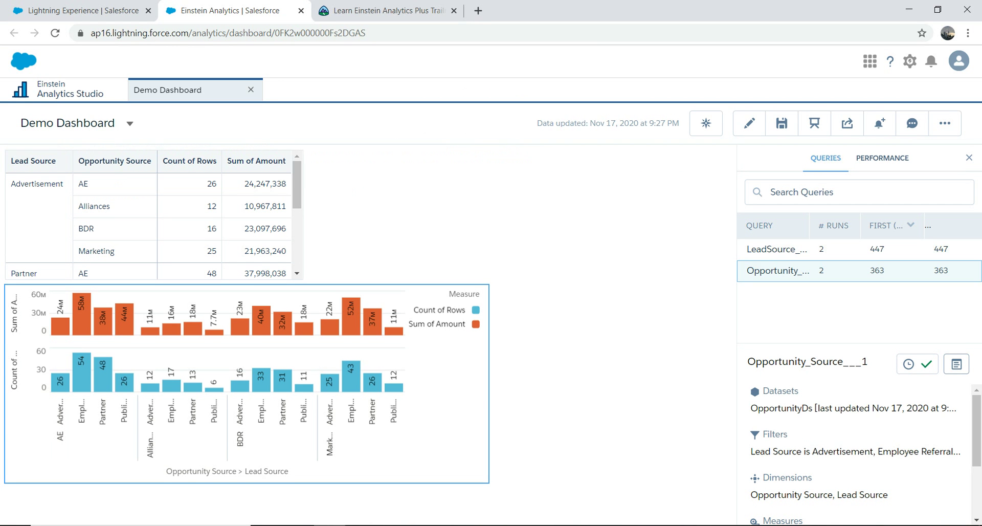
Check Demo Dashboard's additional options and return to the Analytics home page in Lightning Experience
click(945, 123)
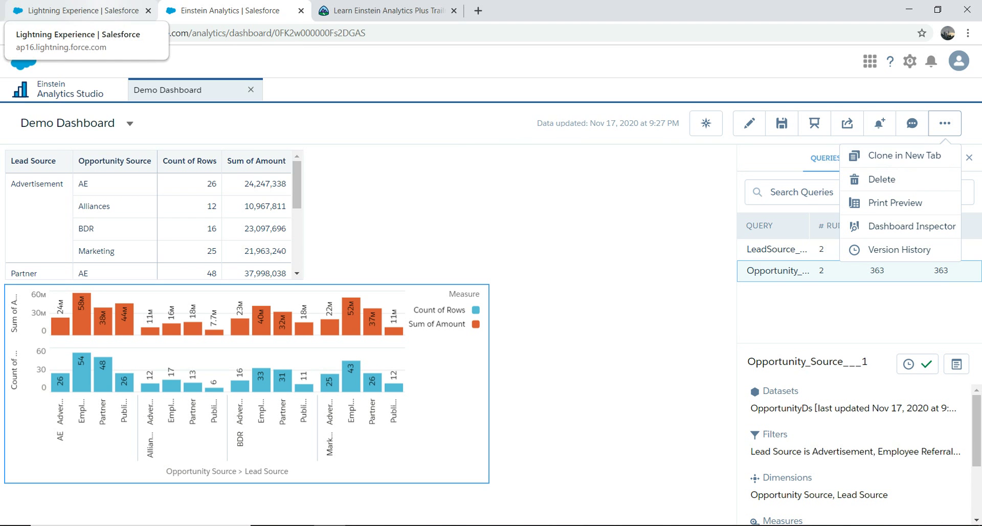
click(82, 11)
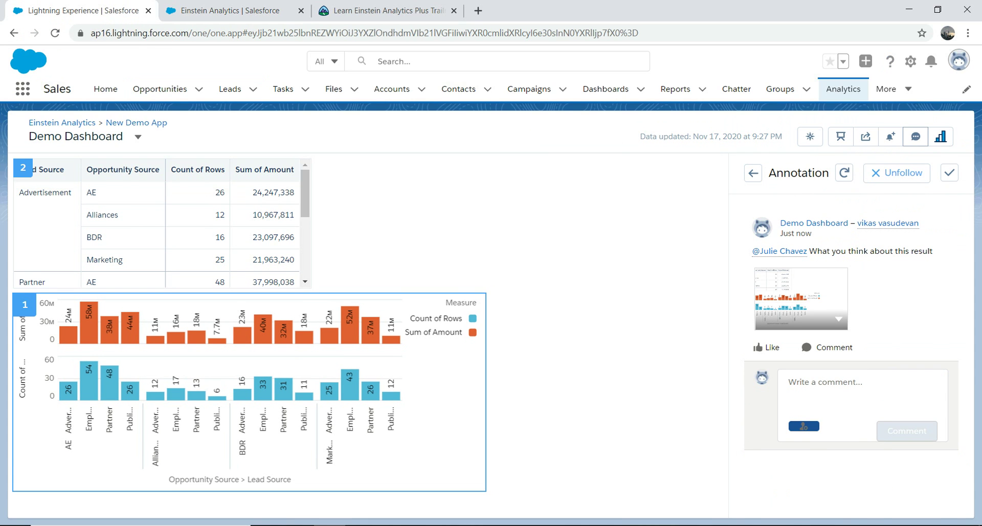
click(230, 11)
click(82, 10)
click(15, 33)
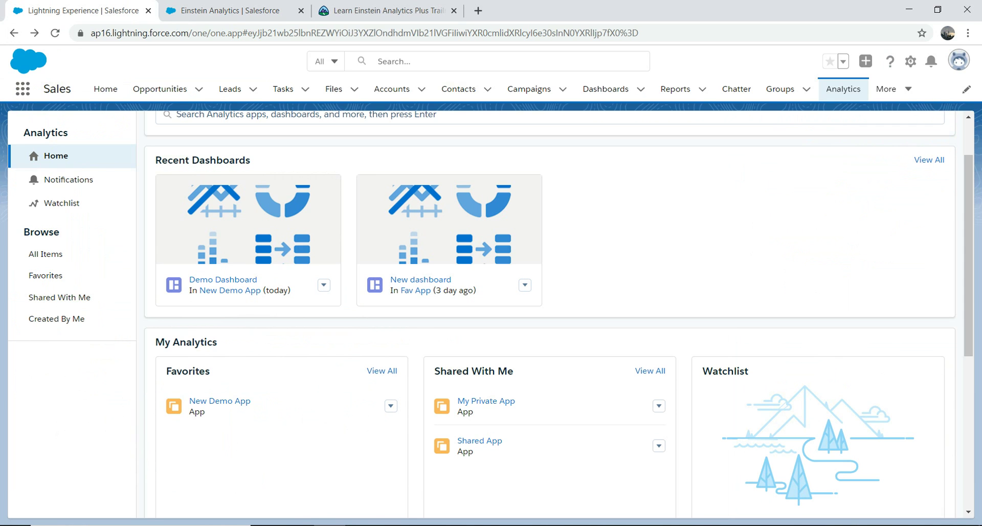
Open the sharing settings of the favorite New Demo App and remove the colleague who has Viewer access
click(391, 406)
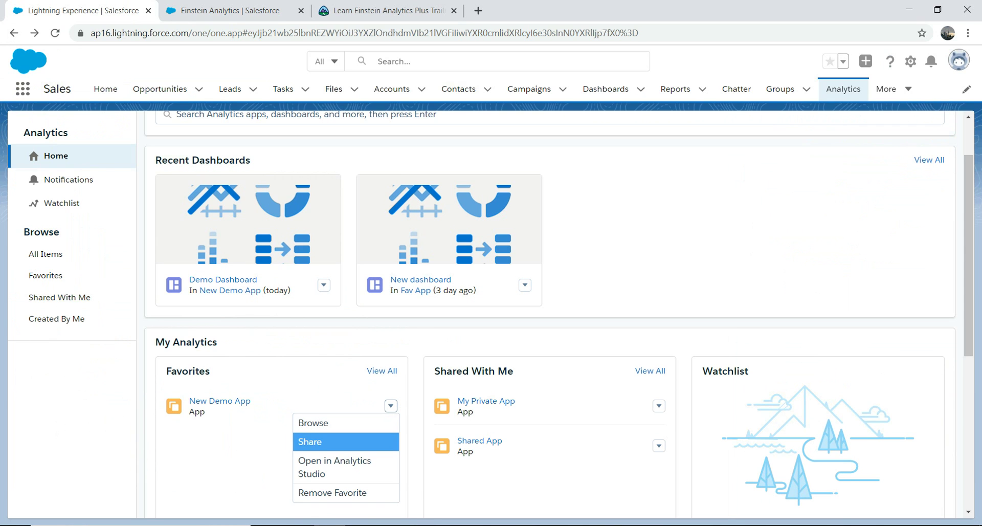
click(338, 441)
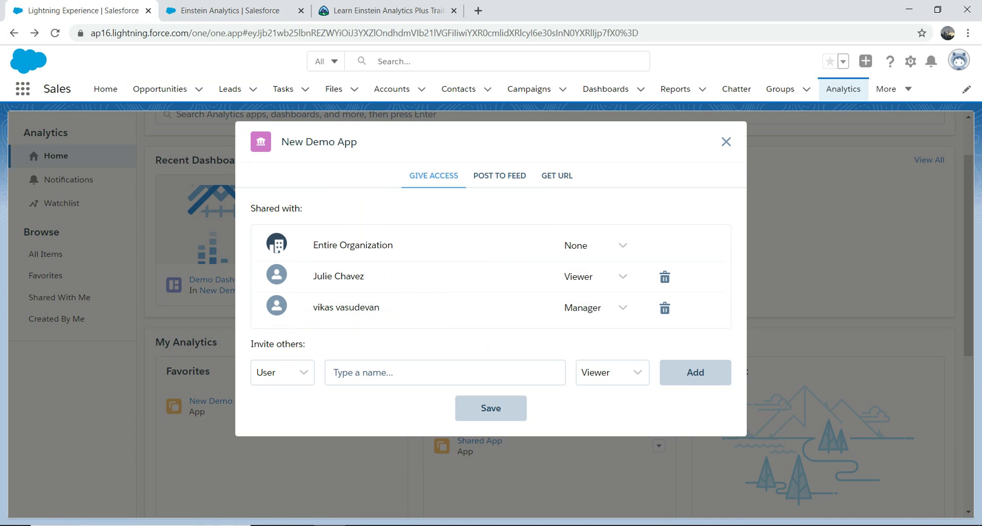
click(664, 277)
Look up the removed colleague by name and select them as the user to invite
click(445, 341)
text(jule)
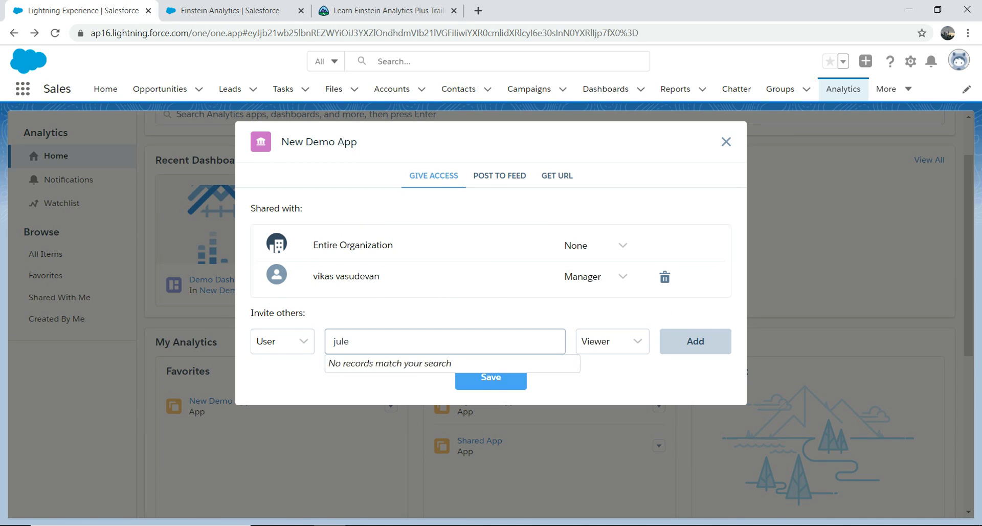
key(BackSpace)
click(383, 369)
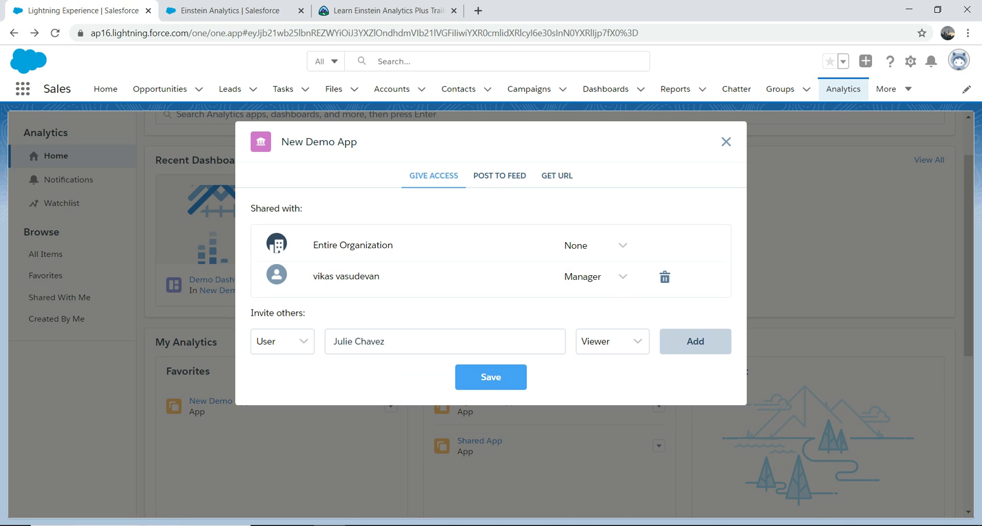
Set the access level for the invited colleague to Editor
click(613, 341)
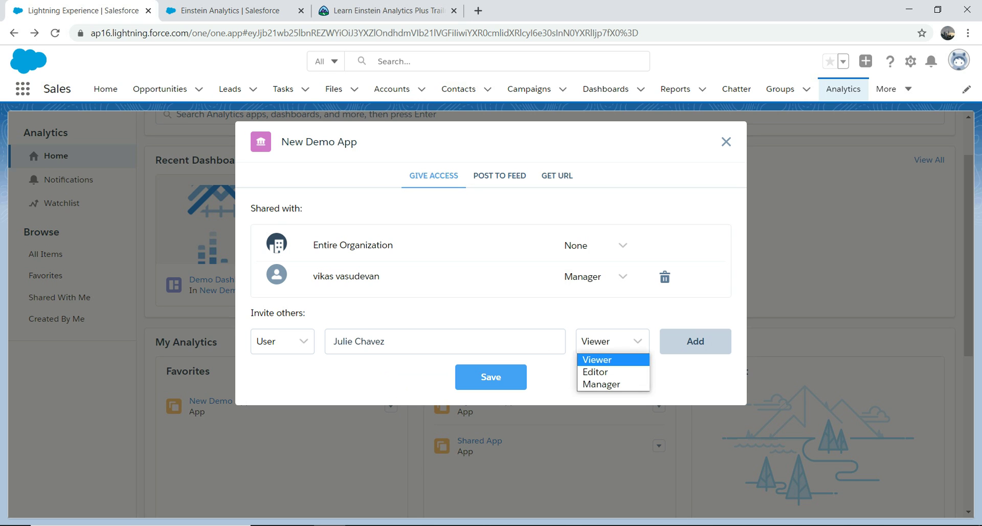
key(Down)
key(Down)
key(Return)
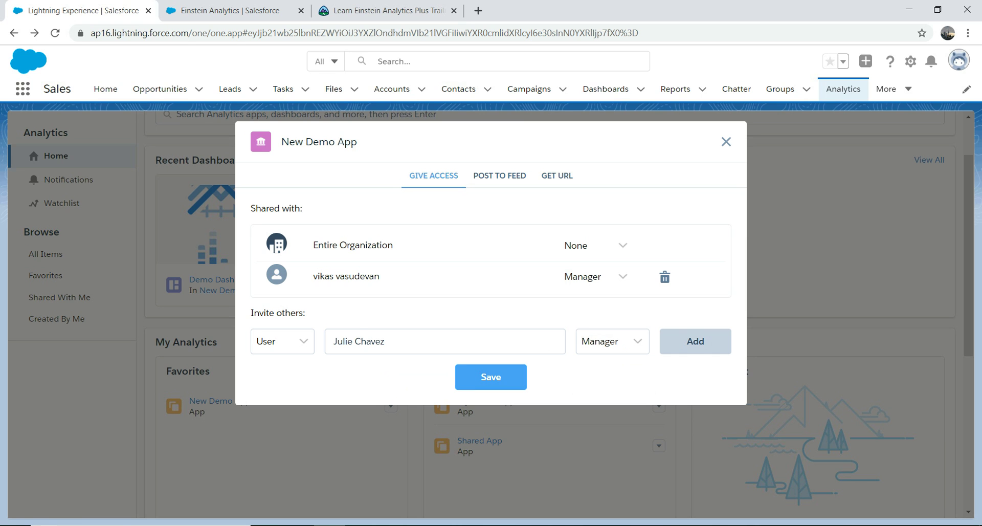
key(Return)
key(Up)
key(Return)
click(389, 341)
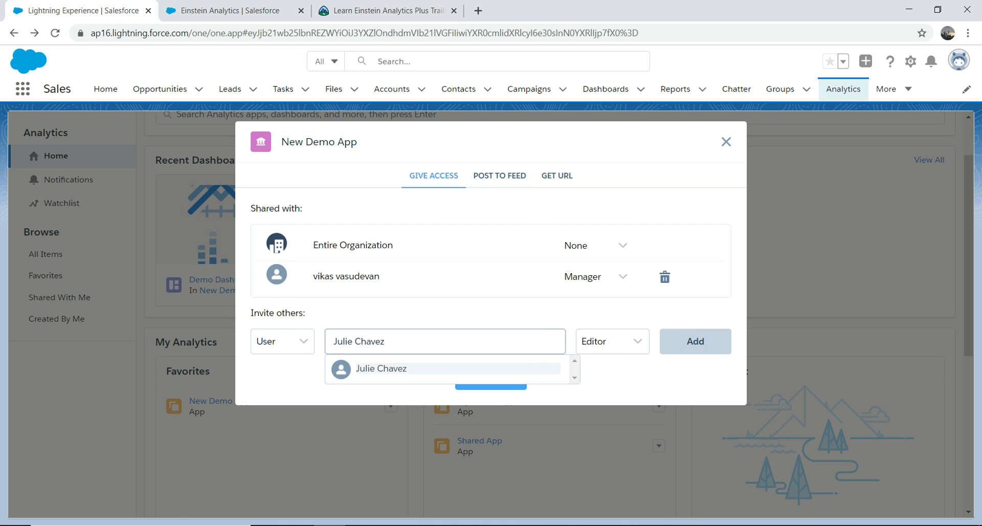
click(383, 368)
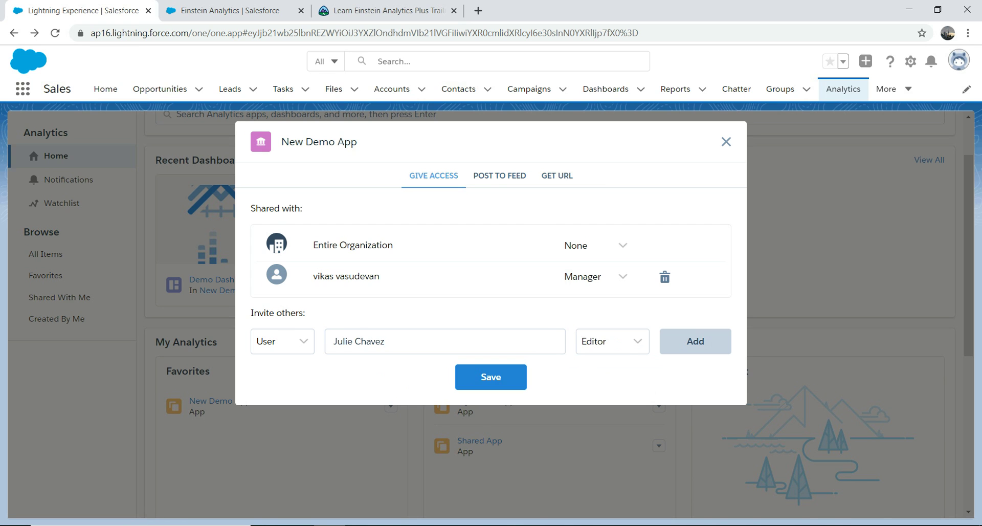
Save the access change, and add the colleague as Editor before closing the sharing settings
click(491, 377)
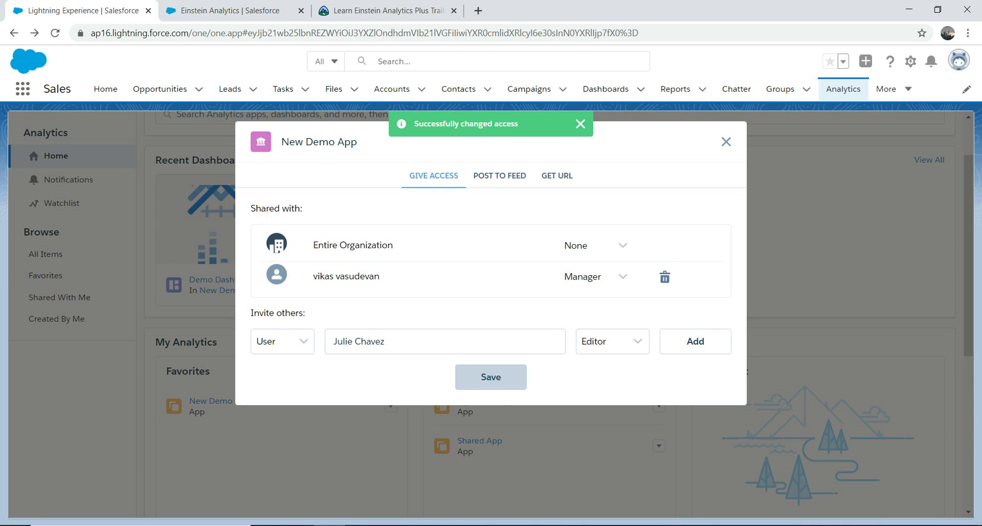
click(695, 341)
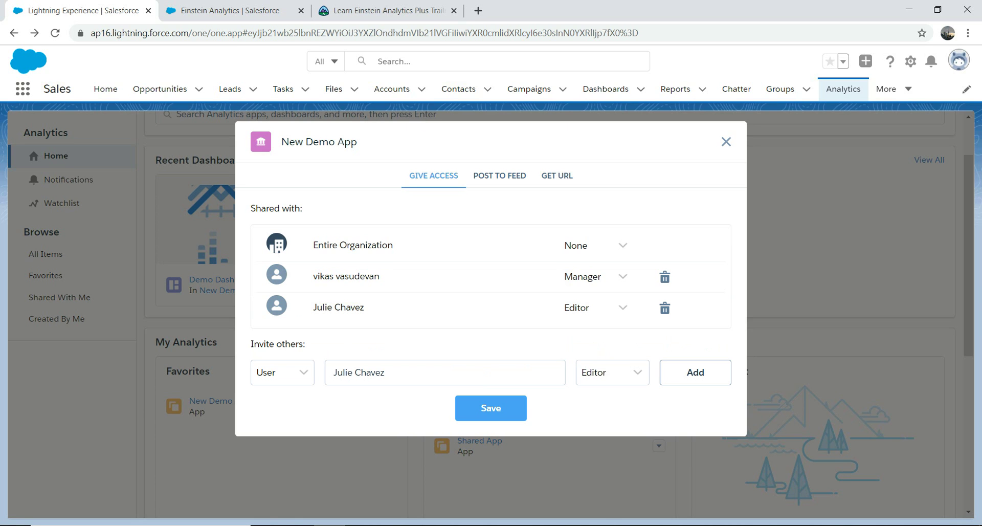
click(726, 142)
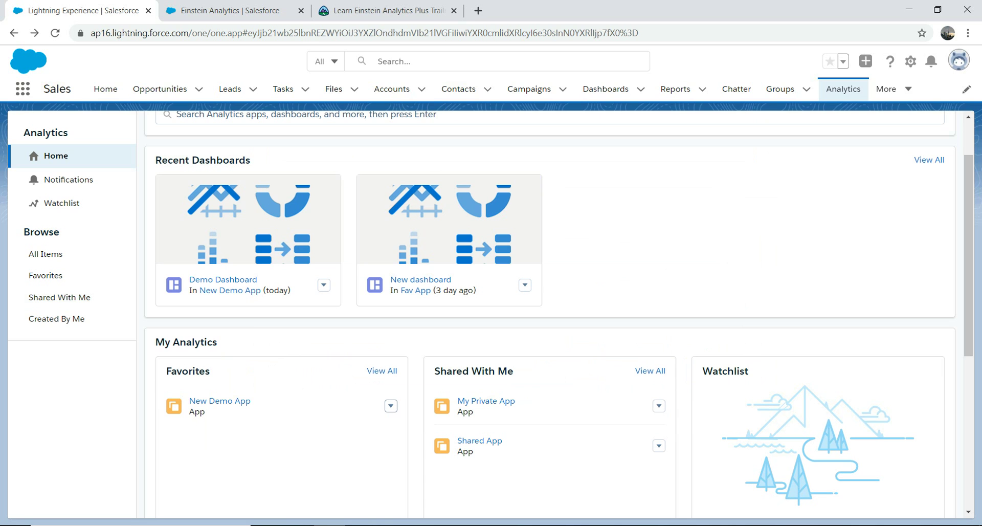
Review the available options for New Demo App and open the Learning Map under Elevate Your Skills
click(391, 406)
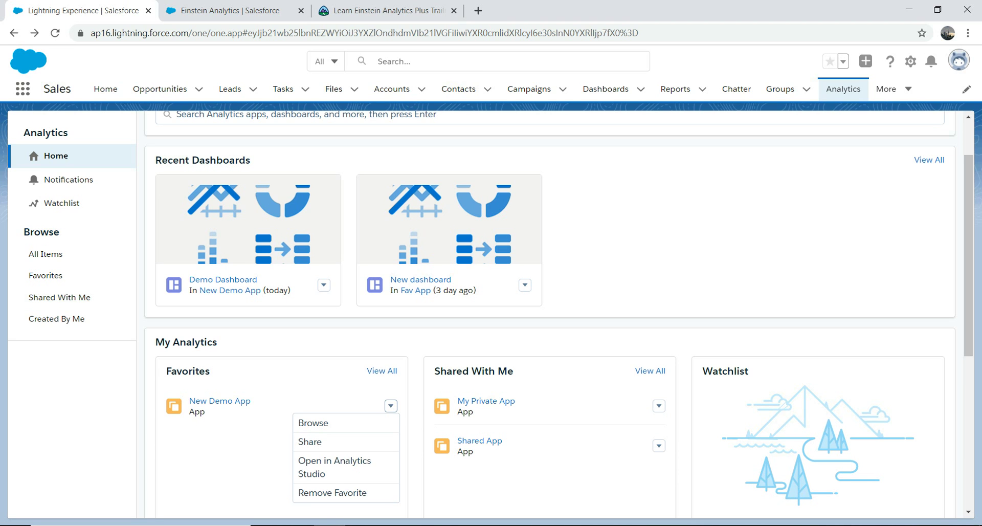
scroll(559, 313, down, 6)
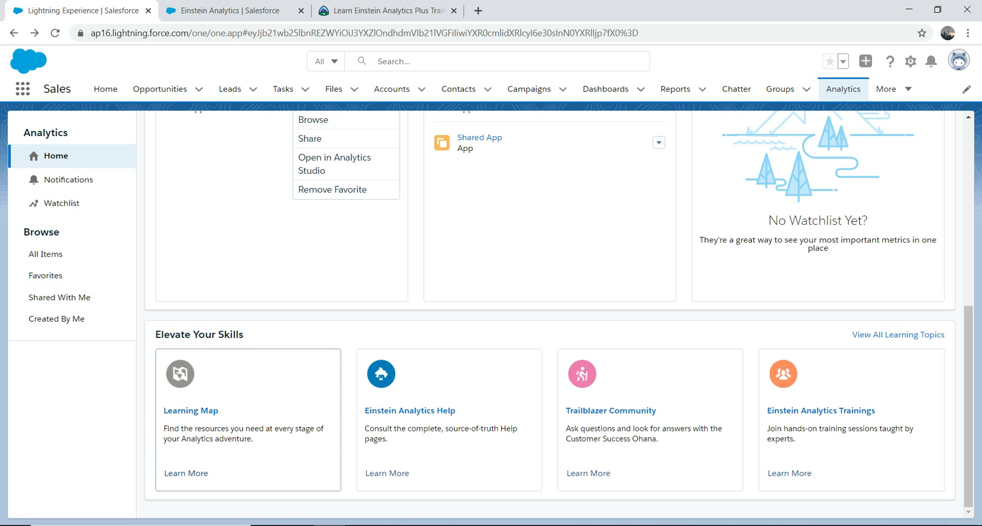
right_click(197, 284)
key(Escape)
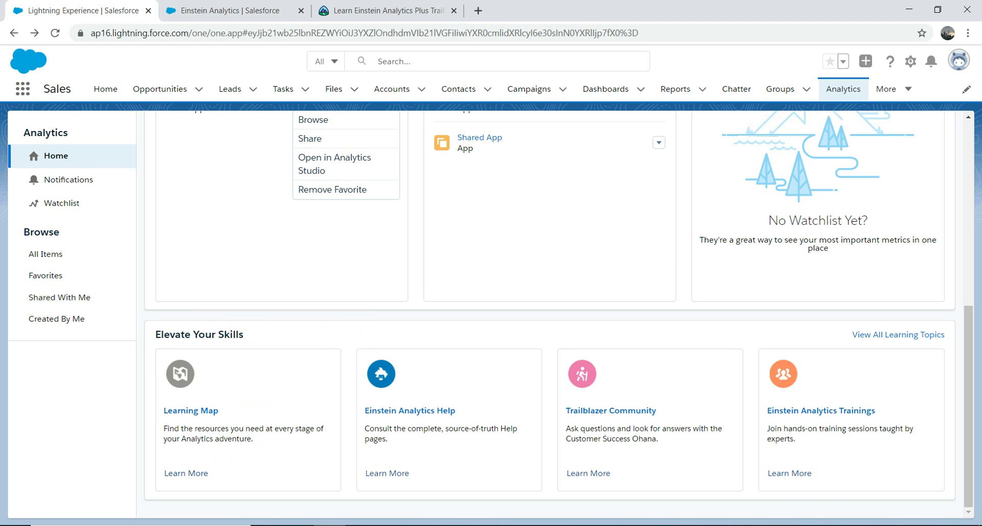
click(186, 473)
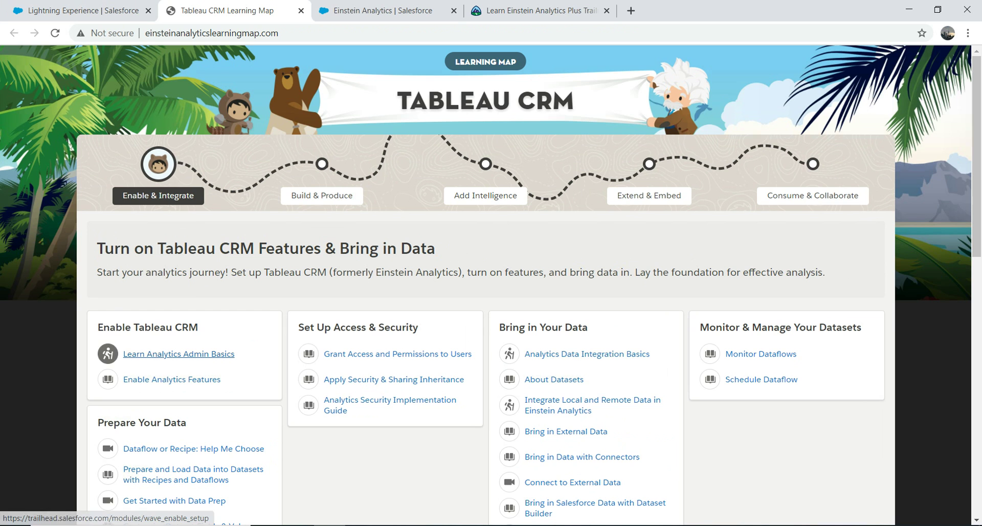
View the Learn Analytics Admin Basics module from the learning map in a separate tab and close it
right_click(177, 354)
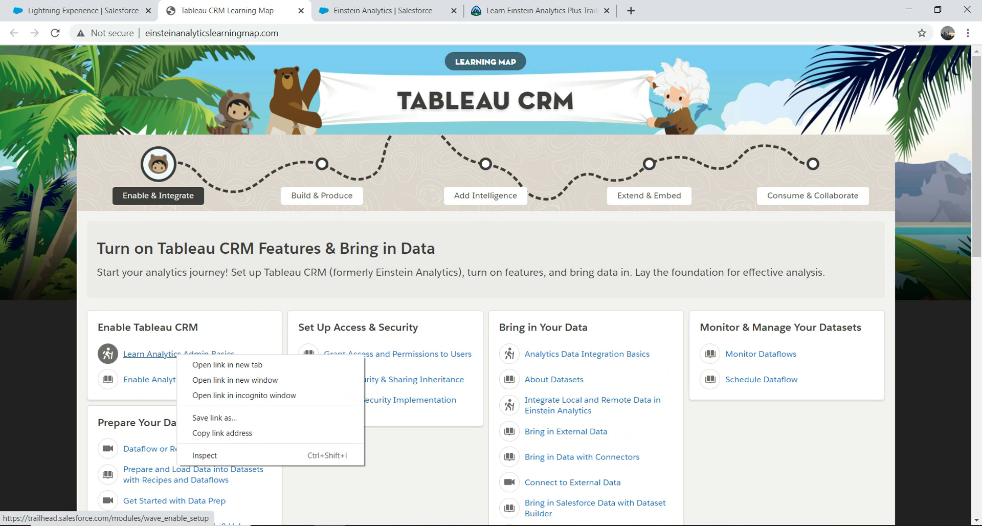
click(215, 363)
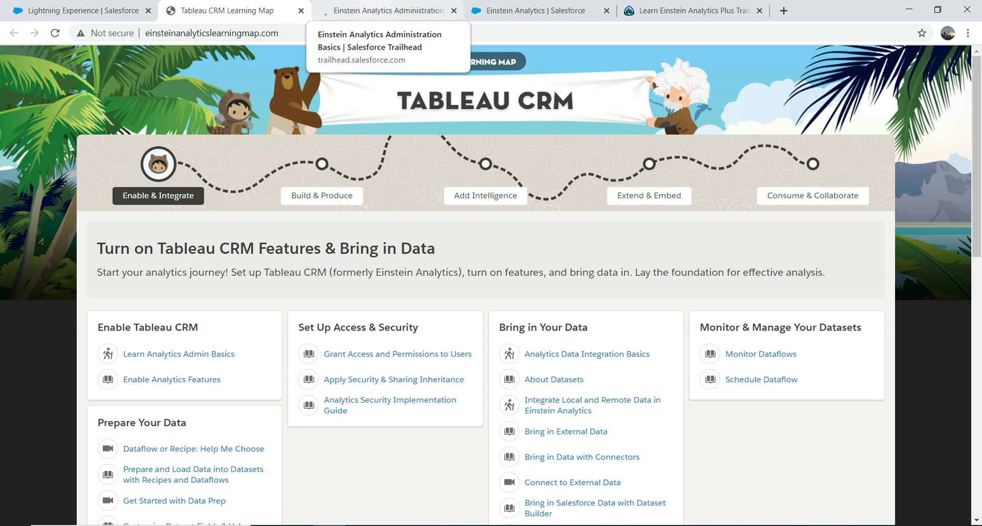
click(384, 11)
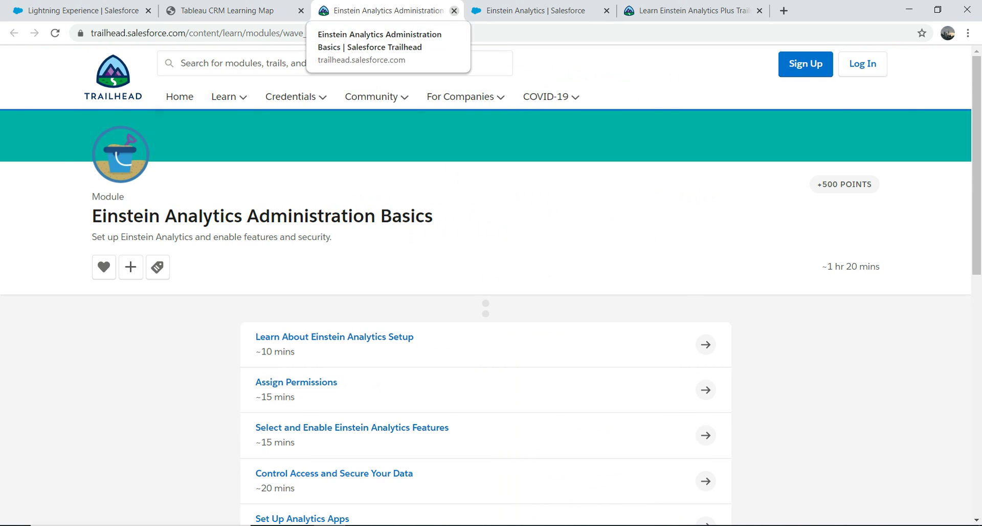
click(454, 10)
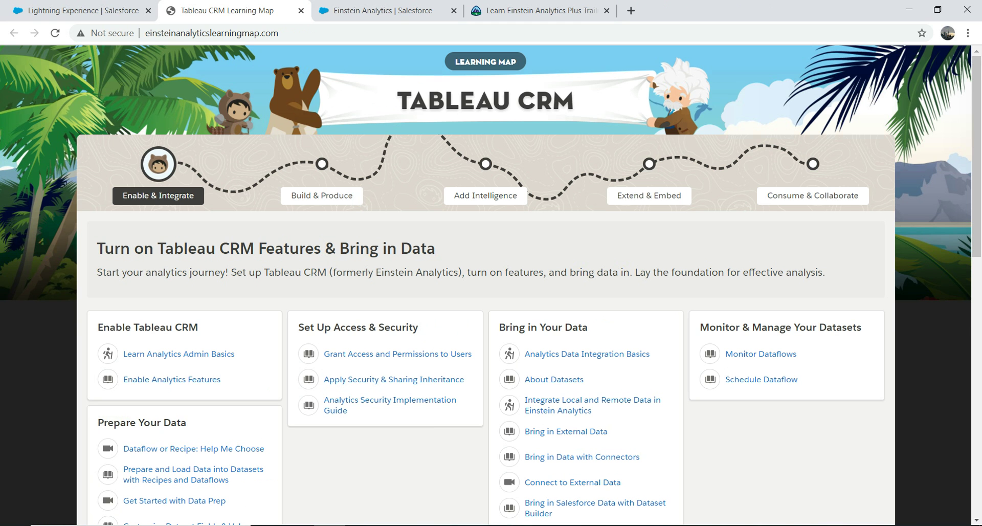
Look through the Build & Produce and Add Intelligence stages of the learning map and close it
click(321, 192)
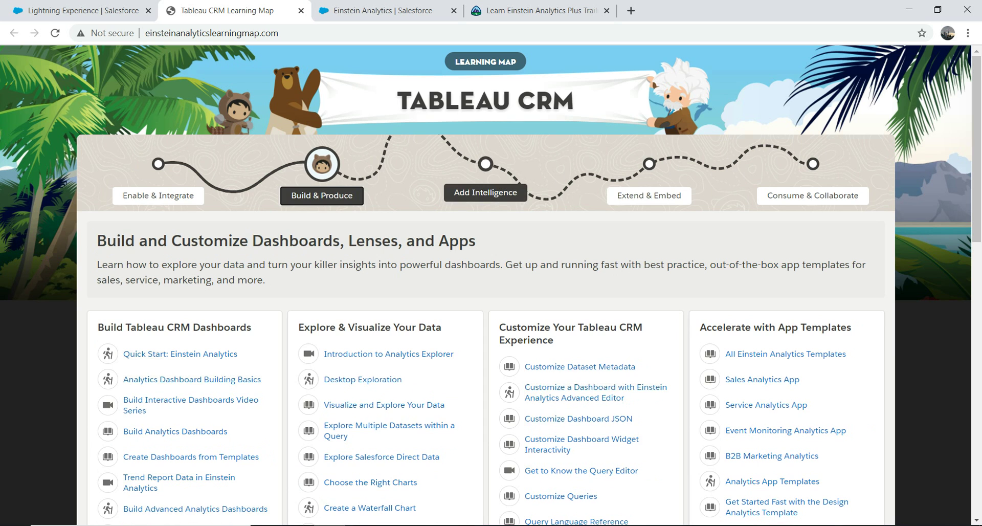
click(486, 195)
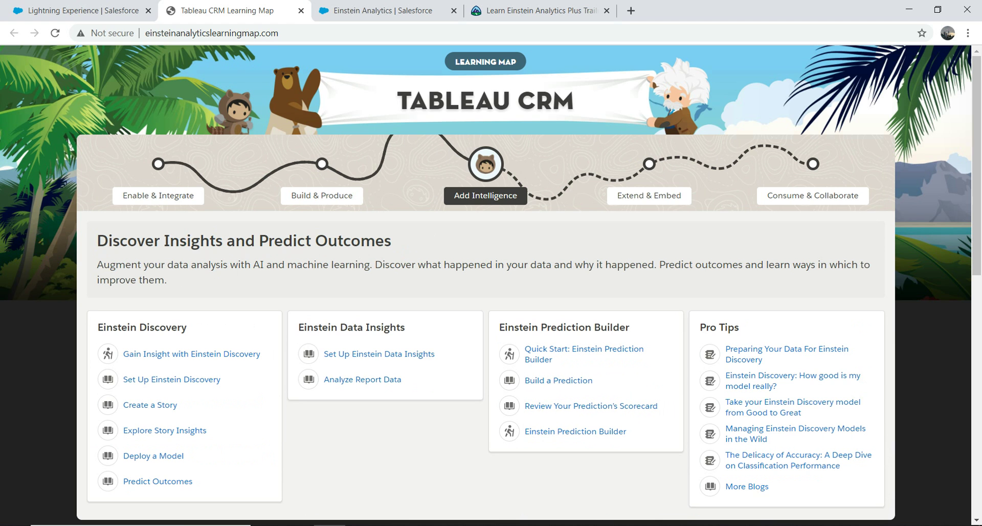
click(301, 11)
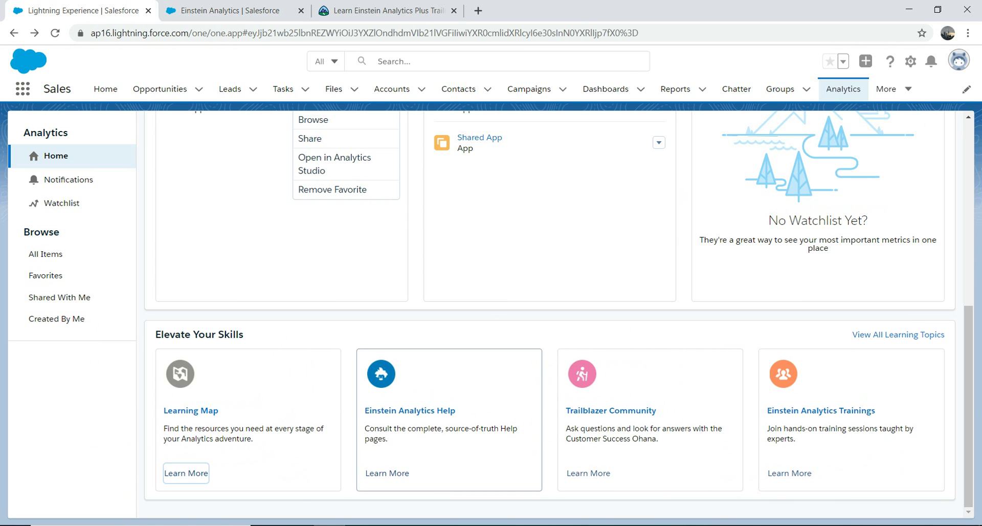
Browse the Einstein Analytics Help pages, view the Get Started Using Einstein Analytics article, and return to the Analytics home
click(387, 473)
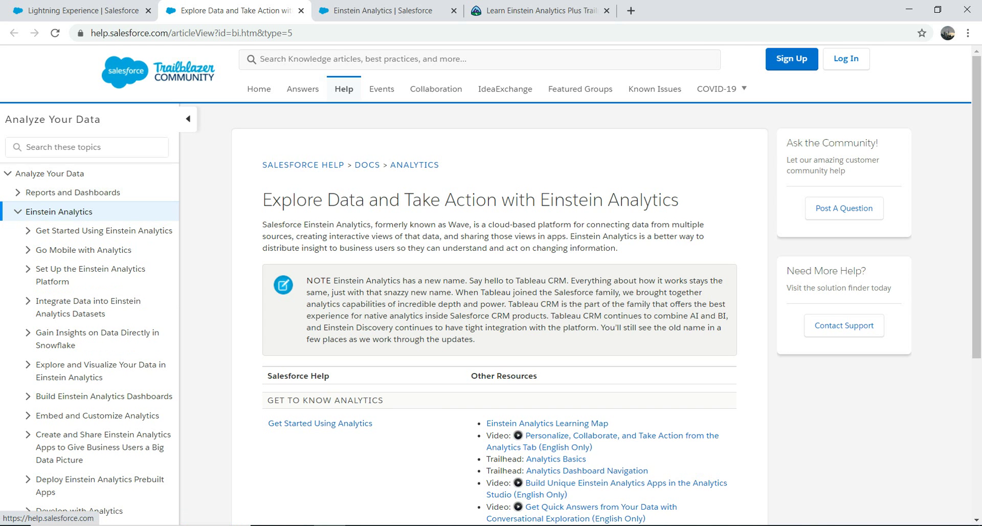
scroll(499, 315, down, 10)
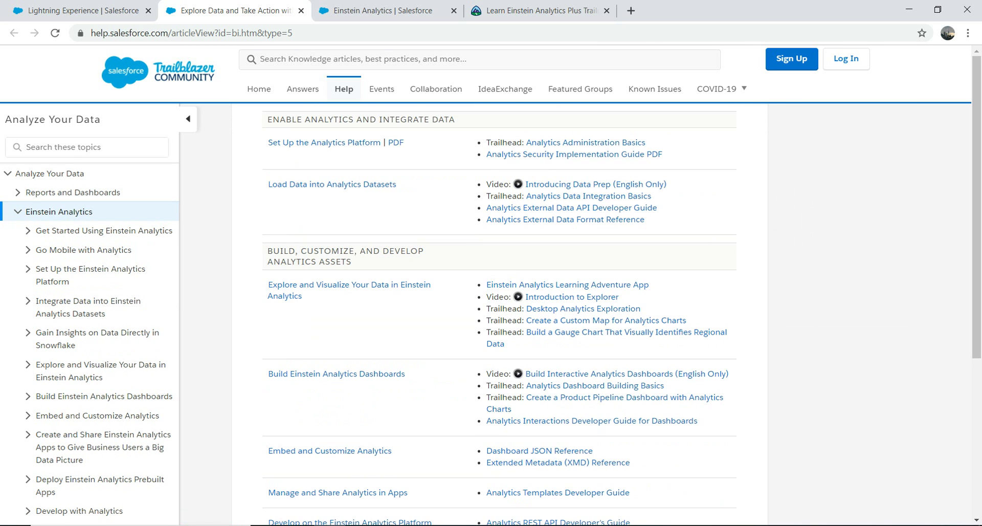
click(104, 230)
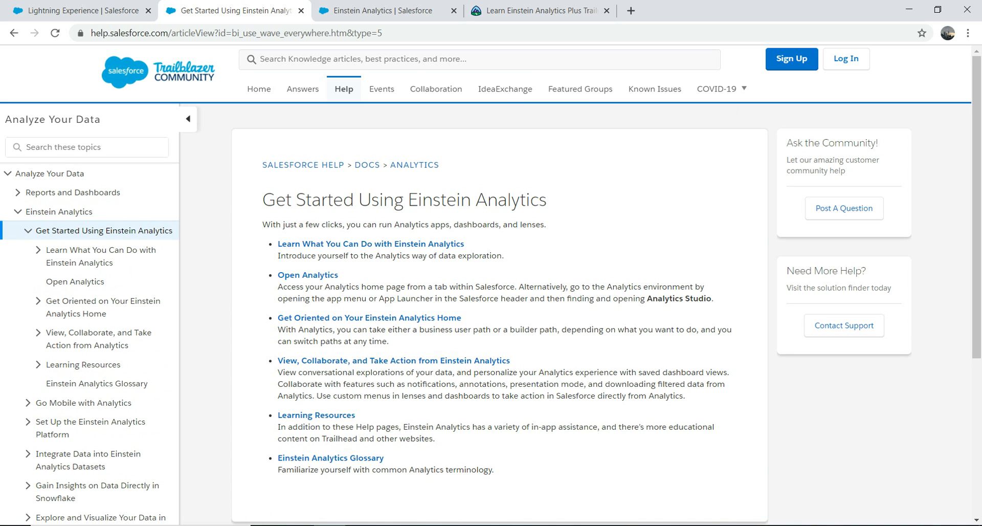
click(82, 10)
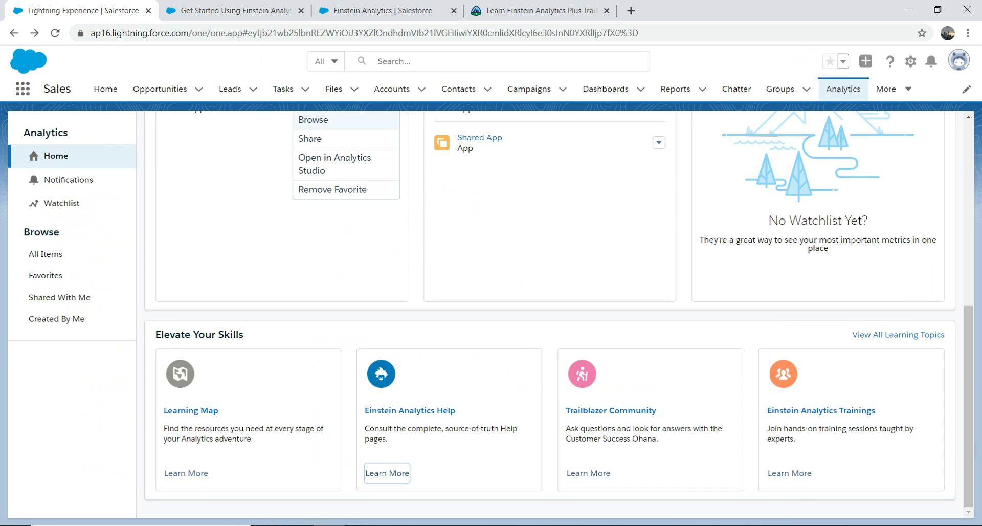
Open the Trailblazer Community resource from Elevate Your Skills and return to the Analytics home
click(588, 472)
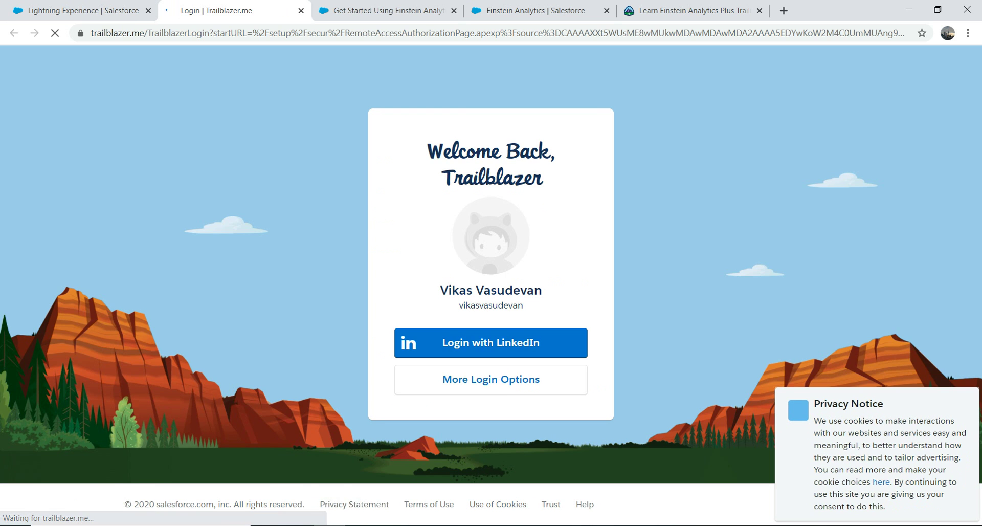
click(388, 11)
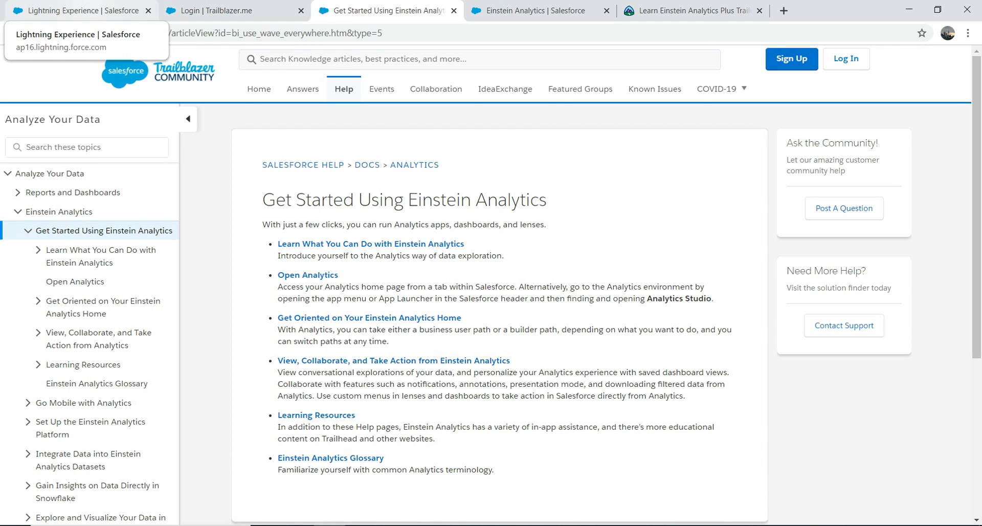
click(77, 11)
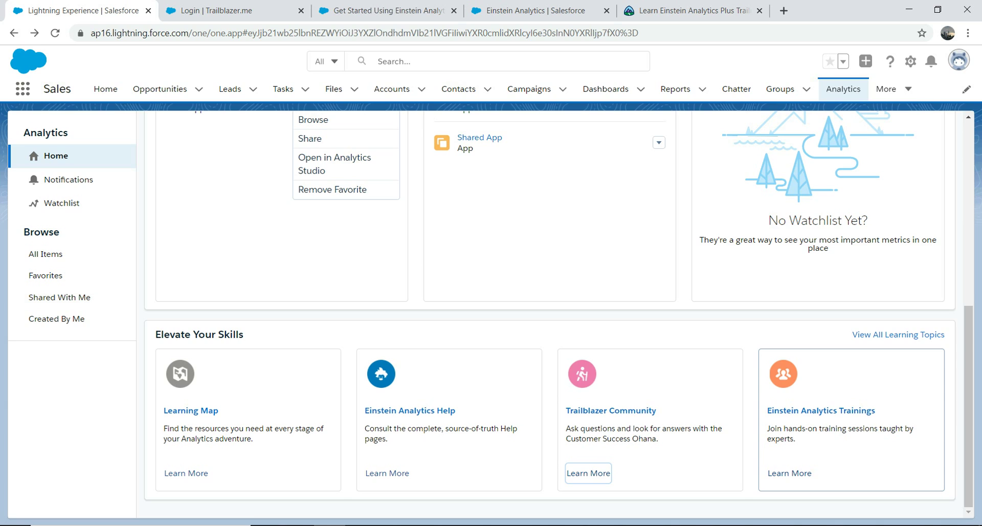
Open the Einstein Analytics Trainings page, look through its In Person Training offerings, and return to the Analytics home
click(789, 473)
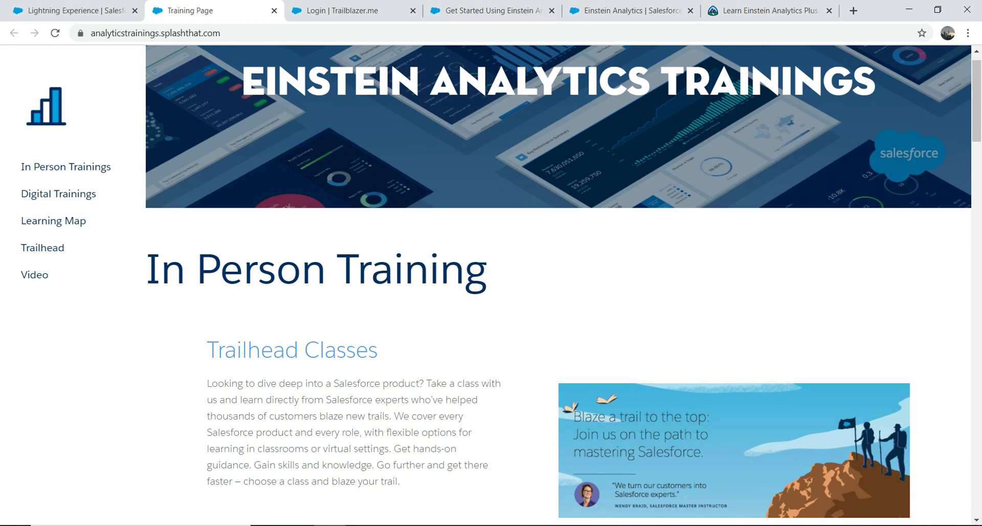
scroll(562, 285, down, 8)
scroll(563, 285, up, 2)
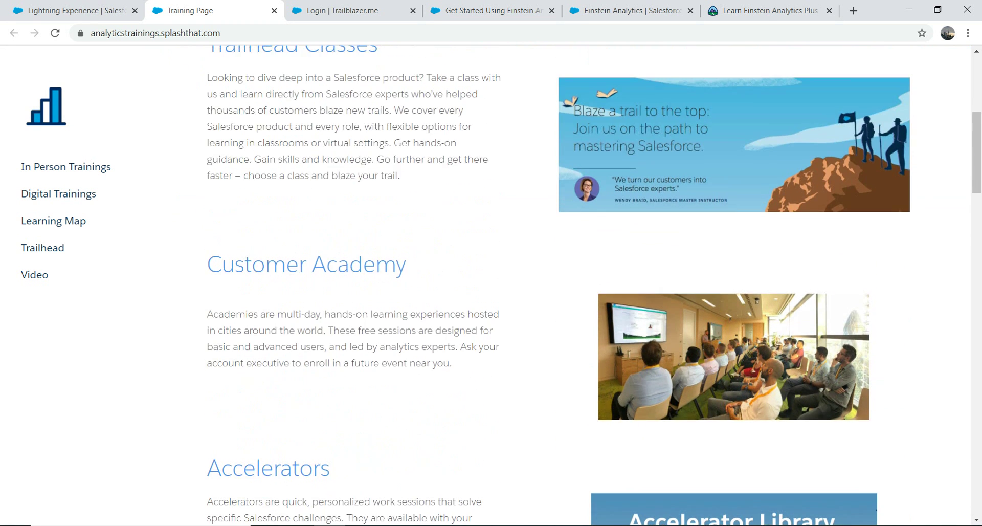
scroll(563, 285, up, 3)
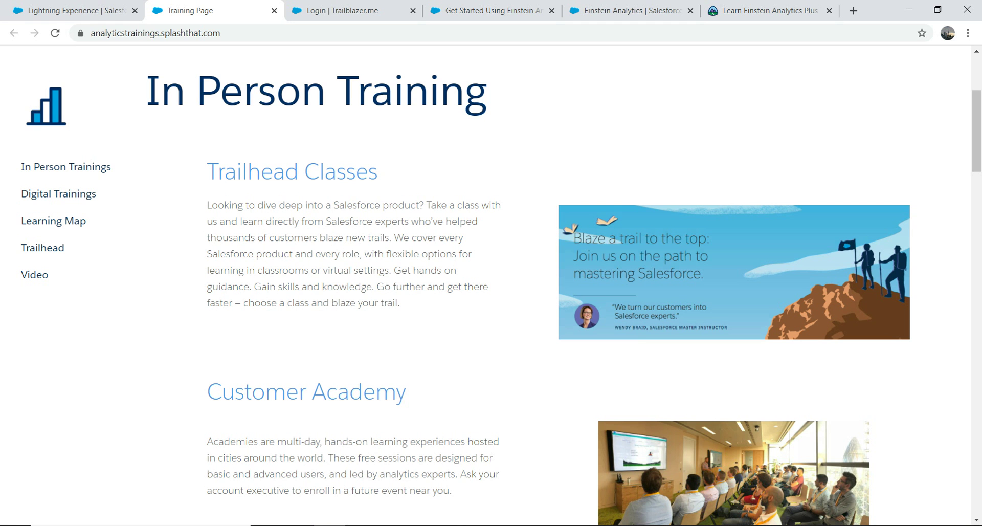
key(ctrl+shift+Tab)
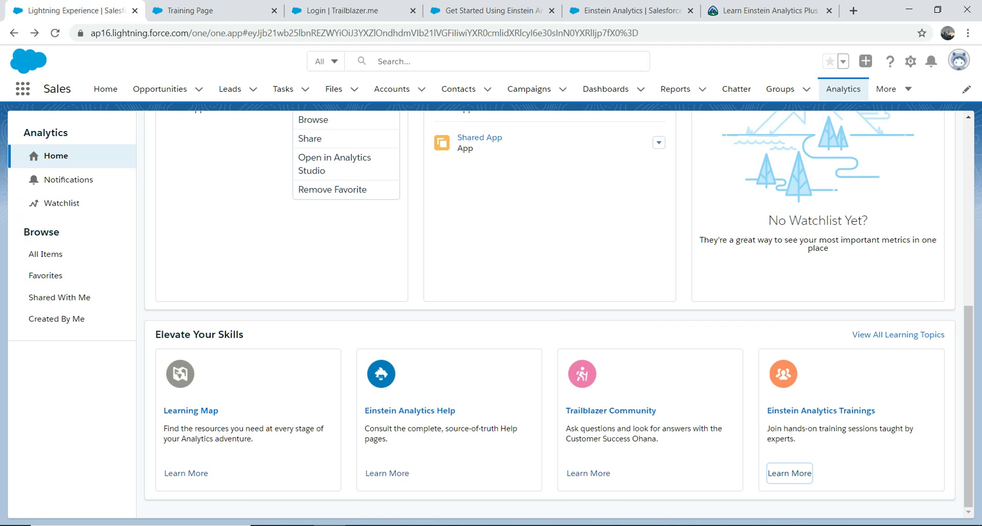